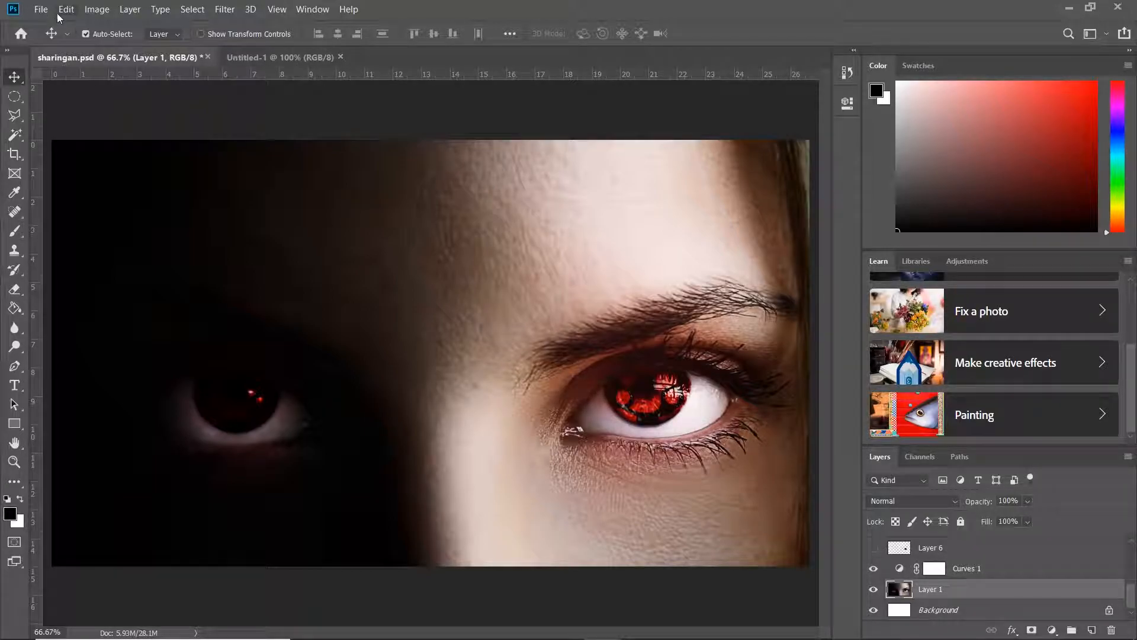
Paste the blue-eyed face photo into the blank Untitled-1 document as a new layer.
{"action": "left_click", "coordinate": [248, 59]}
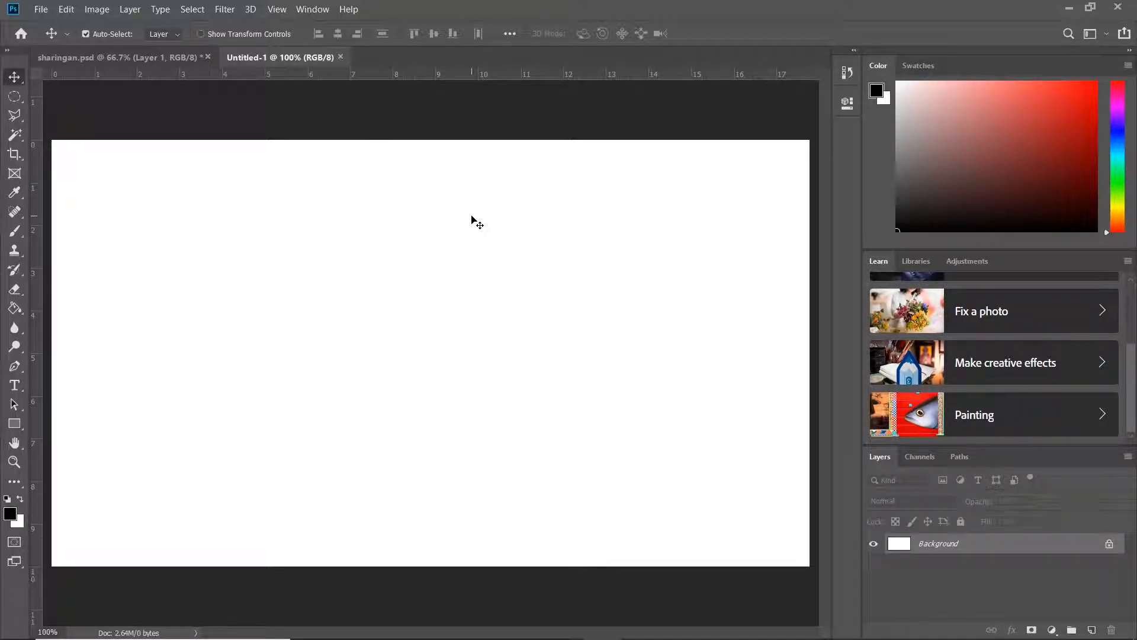
{"action": "key", "text": "ctrl+v"}
{"action": "key", "text": "ctrl+minus"}
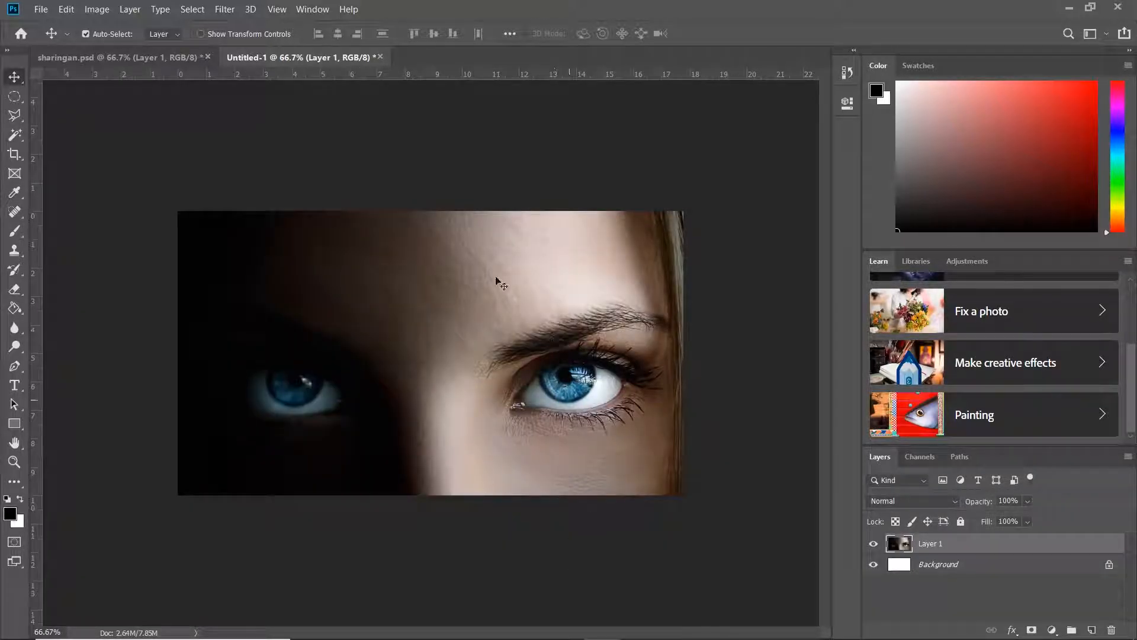
Add a Curves adjustment layer above the photo with an S-shaped curve, darkening the shadows and brightening the highlights.
{"action": "left_click", "coordinate": [1049, 635]}
{"action": "left_click", "coordinate": [1057, 632]}
{"action": "left_click", "coordinate": [1057, 636]}
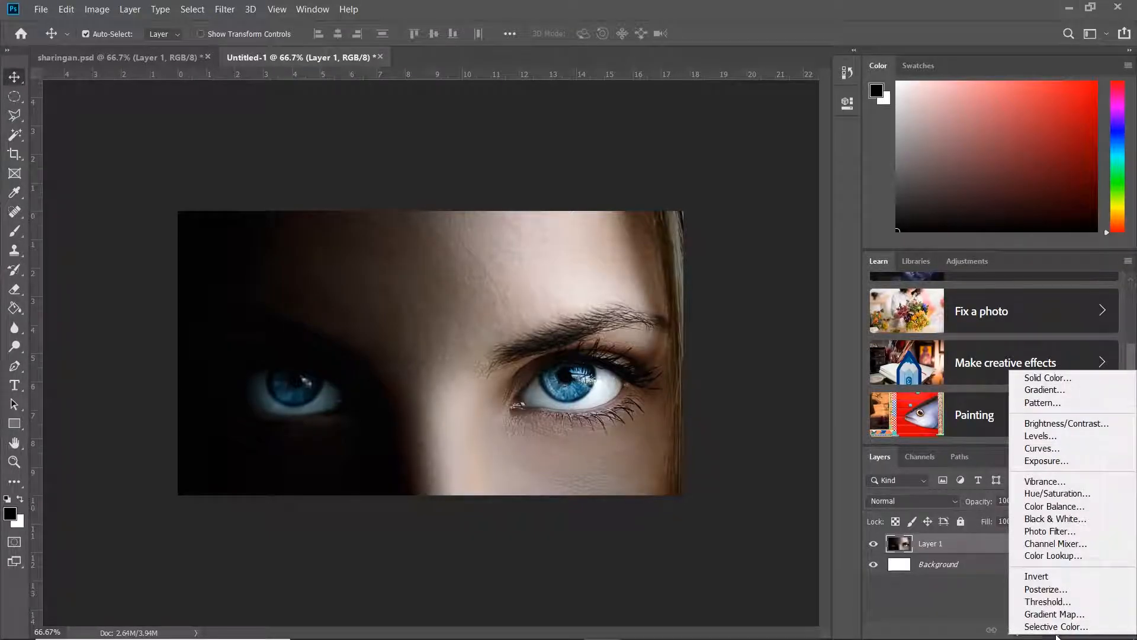
{"action": "left_click", "coordinate": [1070, 450]}
{"action": "left_click_drag", "start_coordinate": [697, 295], "coordinate": [703, 299]}
{"action": "left_click_drag", "start_coordinate": [786, 211], "coordinate": [780, 199]}
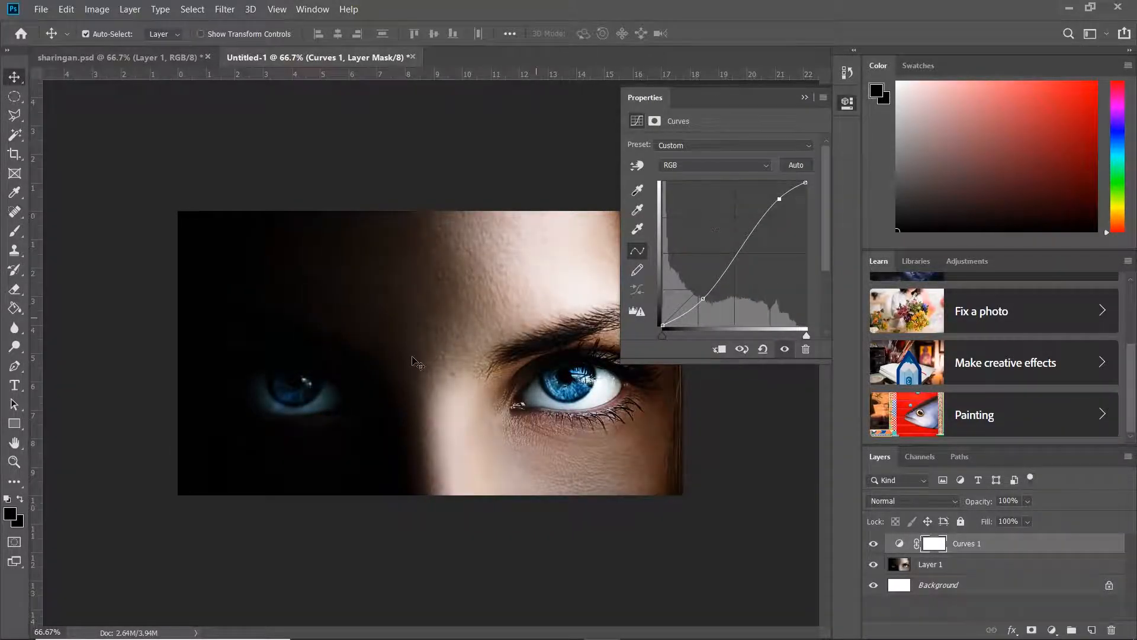
{"action": "left_click", "coordinate": [415, 363]}
{"action": "left_click", "coordinate": [804, 97]}
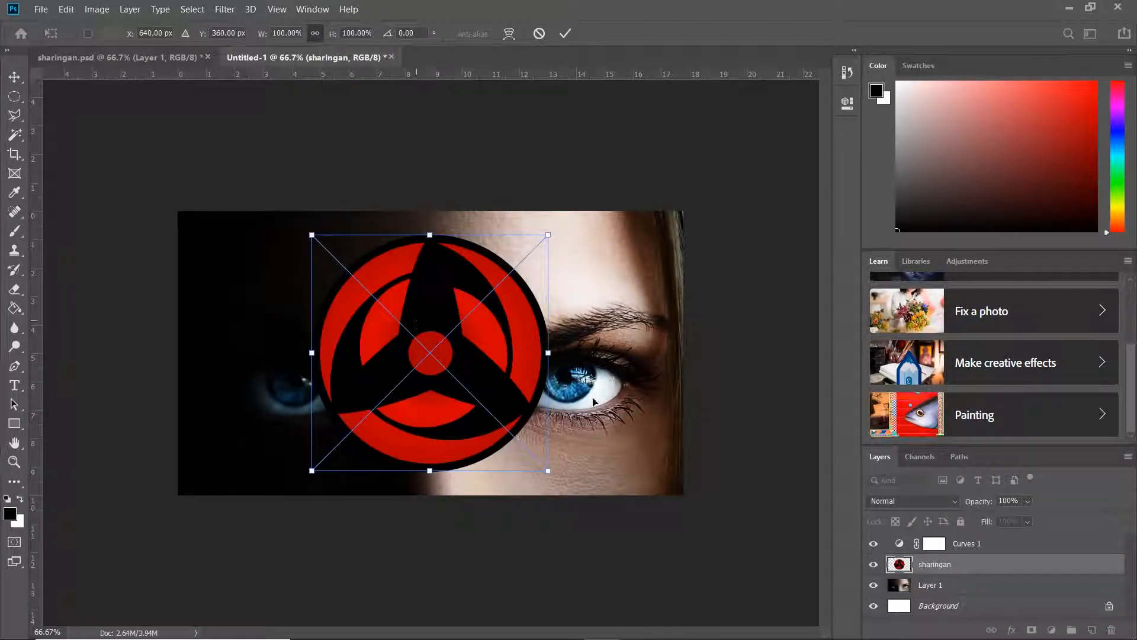
Shrink the placed sharingan image to about 28% and position it over the iris of the brightly lit eye.
{"action": "left_click_drag", "start_coordinate": [466, 347], "coordinate": [588, 368]}
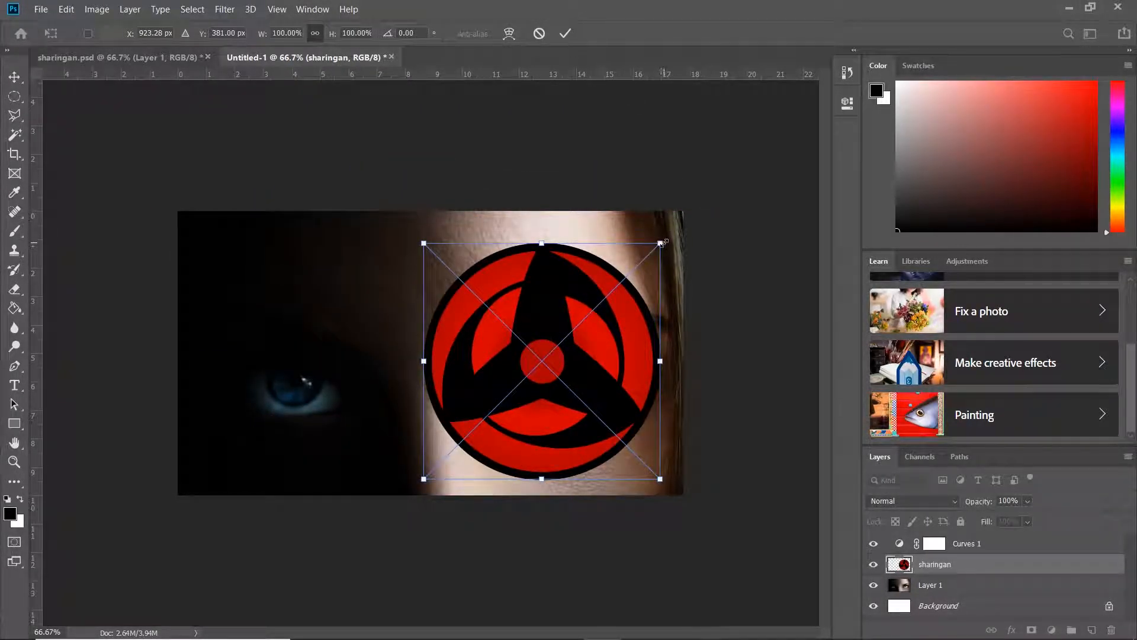
{"action": "left_click_drag", "start_coordinate": [662, 244], "coordinate": [575, 328]}
{"action": "left_click_drag", "start_coordinate": [532, 374], "coordinate": [557, 388]}
{"action": "key", "text": "Return"}
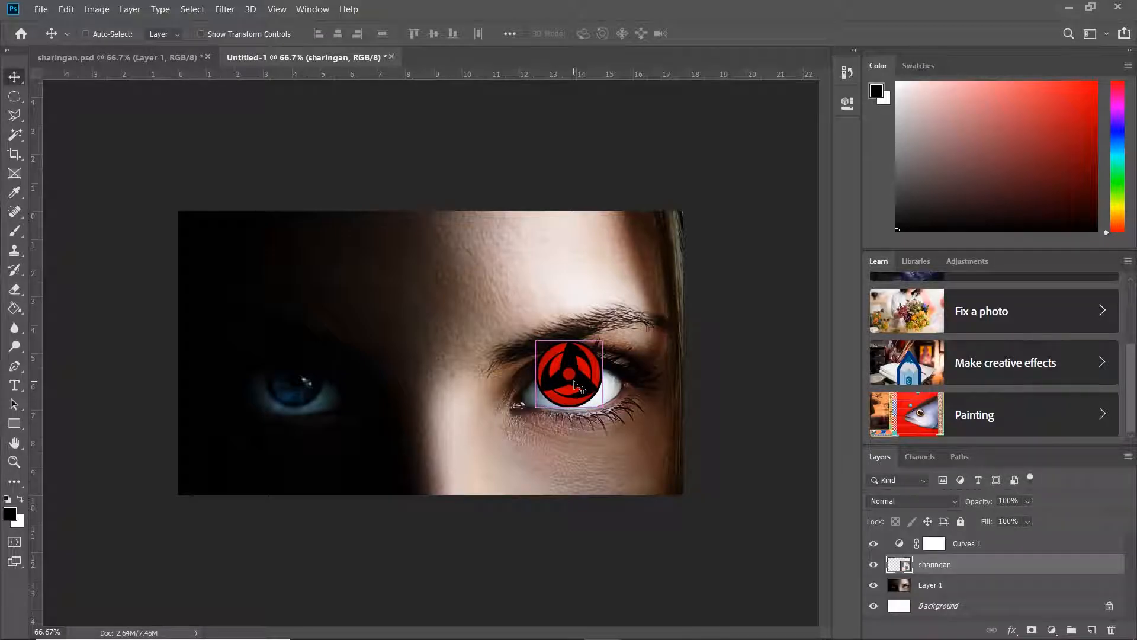
Set the sharingan layer's opacity to 30%.
{"action": "key", "text": "ctrl+plus"}
{"action": "key", "text": "ctrl+plus"}
{"action": "key", "text": "ctrl+plus"}
{"action": "key", "text": "ctrl+plus"}
{"action": "key", "text": "space"}
{"action": "left_click_drag", "start_coordinate": [601, 422], "coordinate": [53, 320]}
{"action": "left_click_drag", "start_coordinate": [567, 330], "coordinate": [543, 280]}
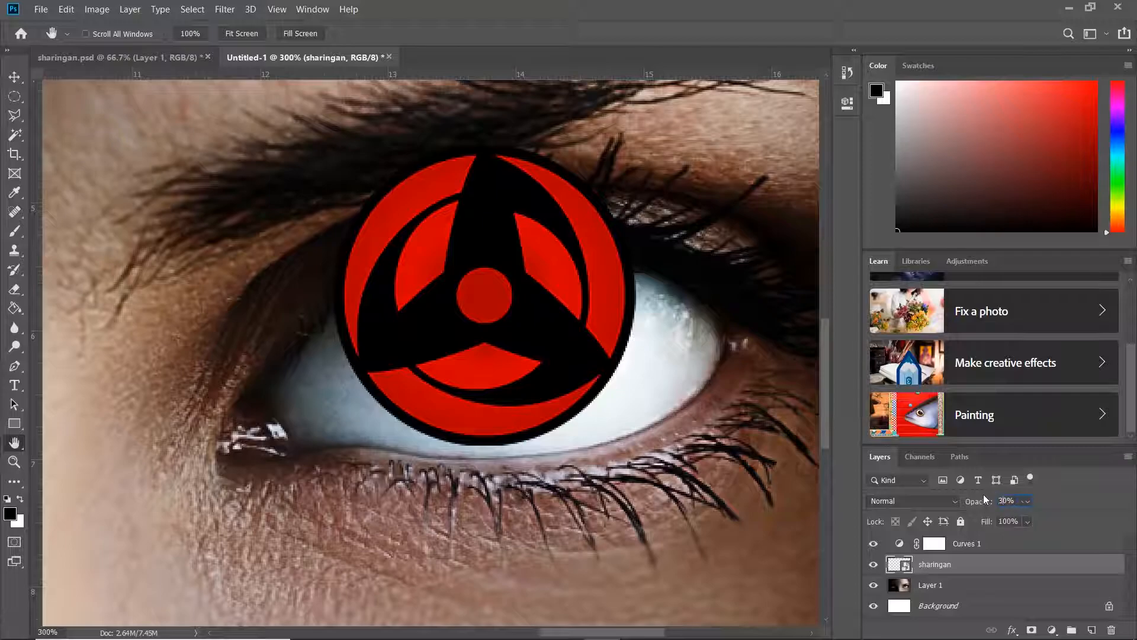
{"action": "key", "text": "Return"}
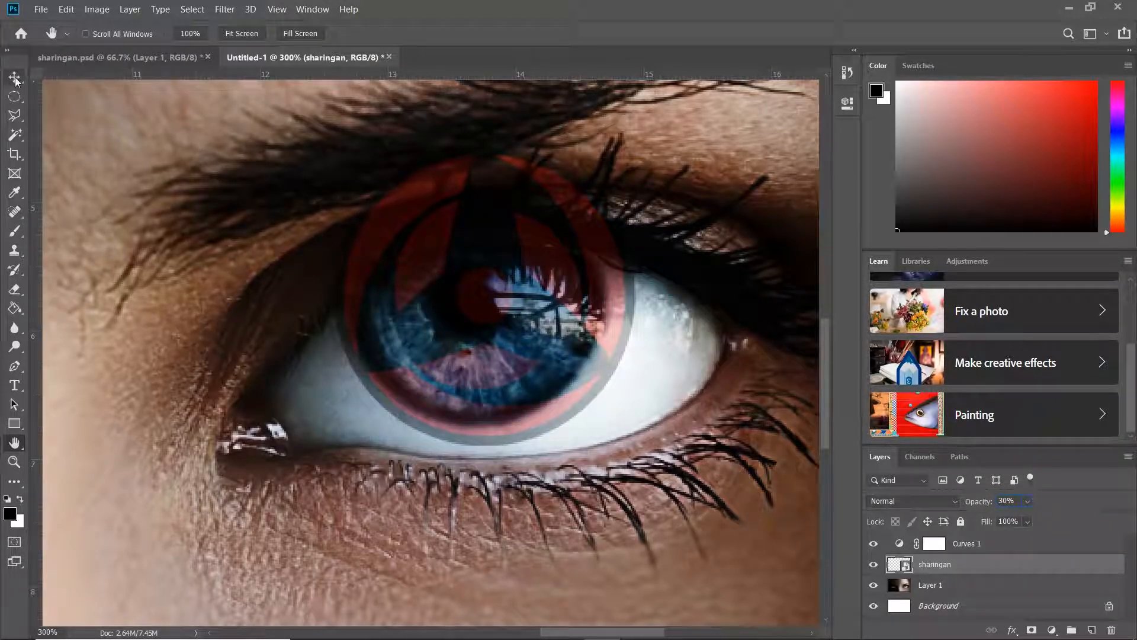
Nudge and scale down the semi-transparent sharingan so its outer ring matches the outline of the iris beneath.
{"action": "left_click", "coordinate": [15, 77]}
{"action": "left_click_drag", "start_coordinate": [493, 231], "coordinate": [485, 223]}
{"action": "key", "text": "ctrl+t"}
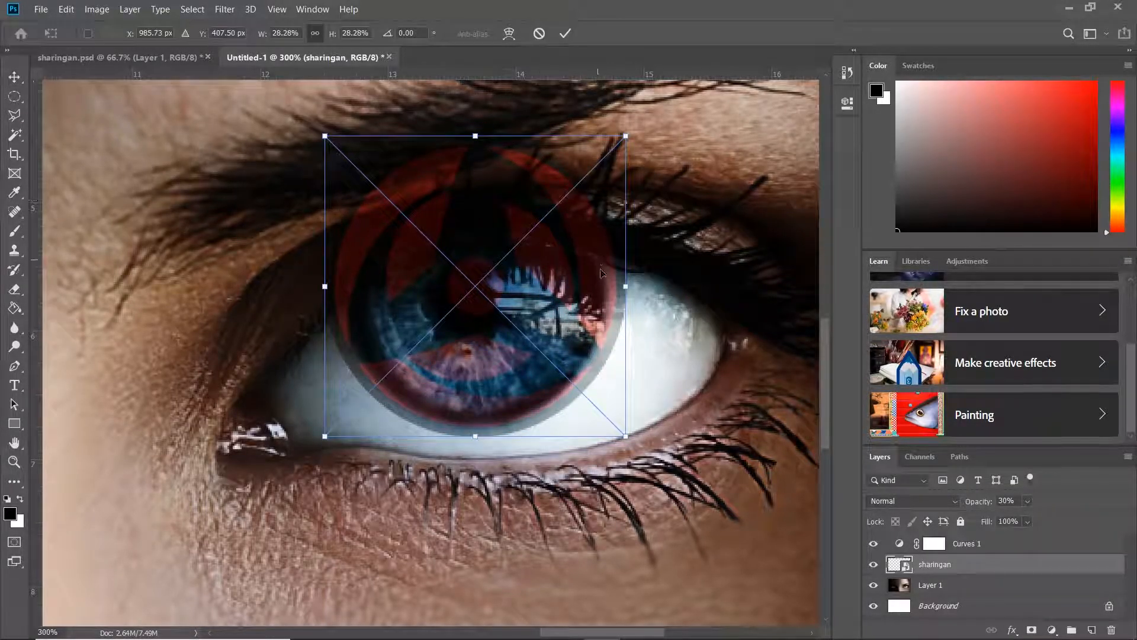
{"action": "left_click_drag", "start_coordinate": [625, 286], "coordinate": [610, 288]}
{"action": "mouse_move", "coordinate": [324, 287]}
{"action": "left_mouse_down"}
{"action": "mouse_move", "coordinate": [361, 287]}
{"action": "mouse_move", "coordinate": [343, 287]}
{"action": "left_mouse_up"}
{"action": "mouse_move", "coordinate": [457, 278]}
{"action": "left_mouse_down"}
{"action": "mouse_move", "coordinate": [457, 247]}
{"action": "mouse_move", "coordinate": [456, 286]}
{"action": "left_mouse_up"}
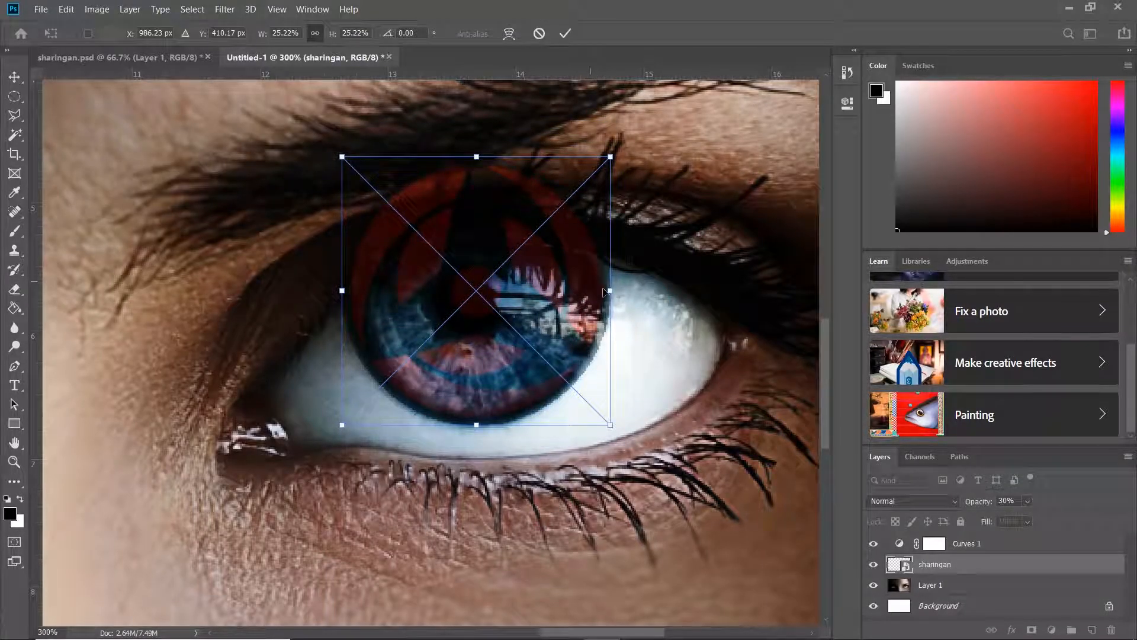
{"action": "left_click_drag", "start_coordinate": [608, 289], "coordinate": [602, 290]}
{"action": "left_click", "coordinate": [566, 33]}
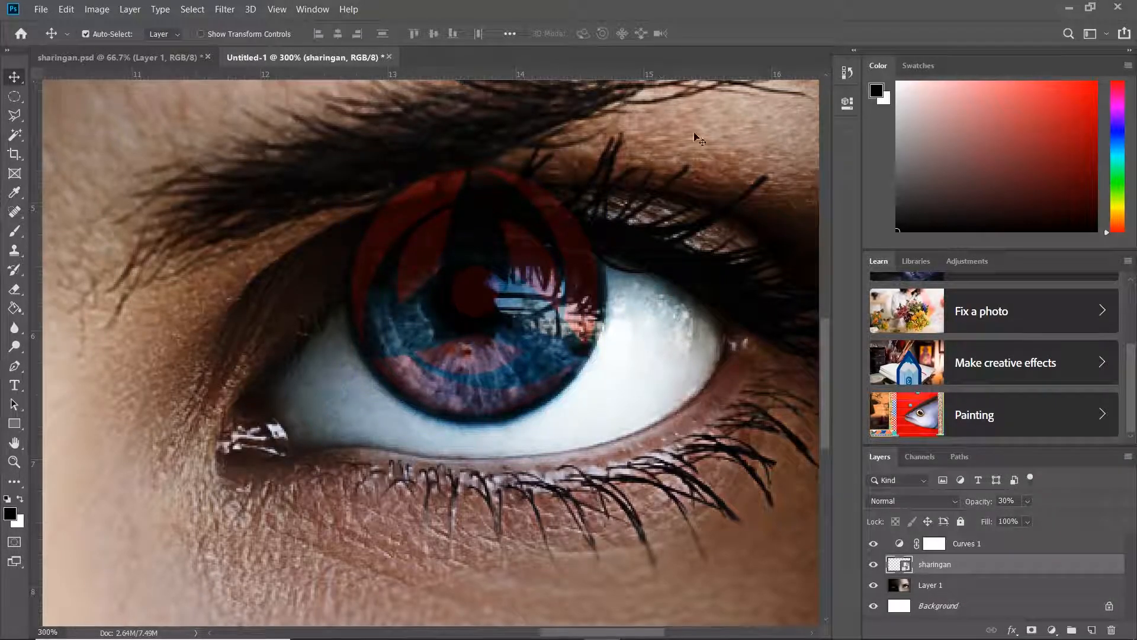
Set the sharingan layer's opacity to 100% and hide the layer.
{"action": "key", "text": "ctrl+minus"}
{"action": "key", "text": "ctrl+minus"}
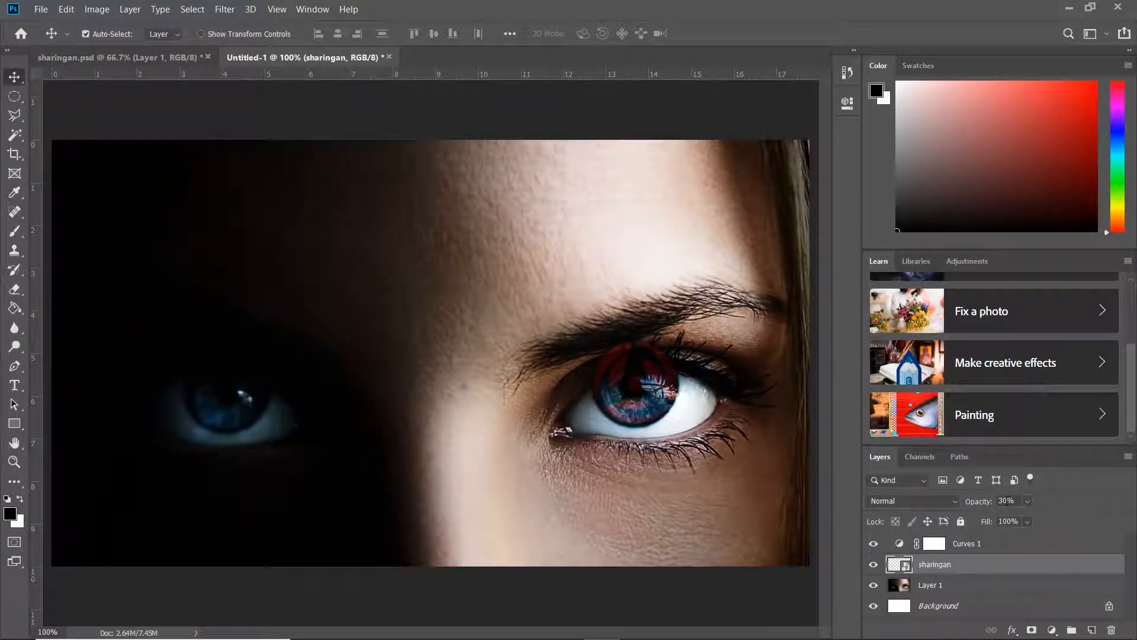
{"action": "type", "text": "100"}
{"action": "key", "text": "Return"}
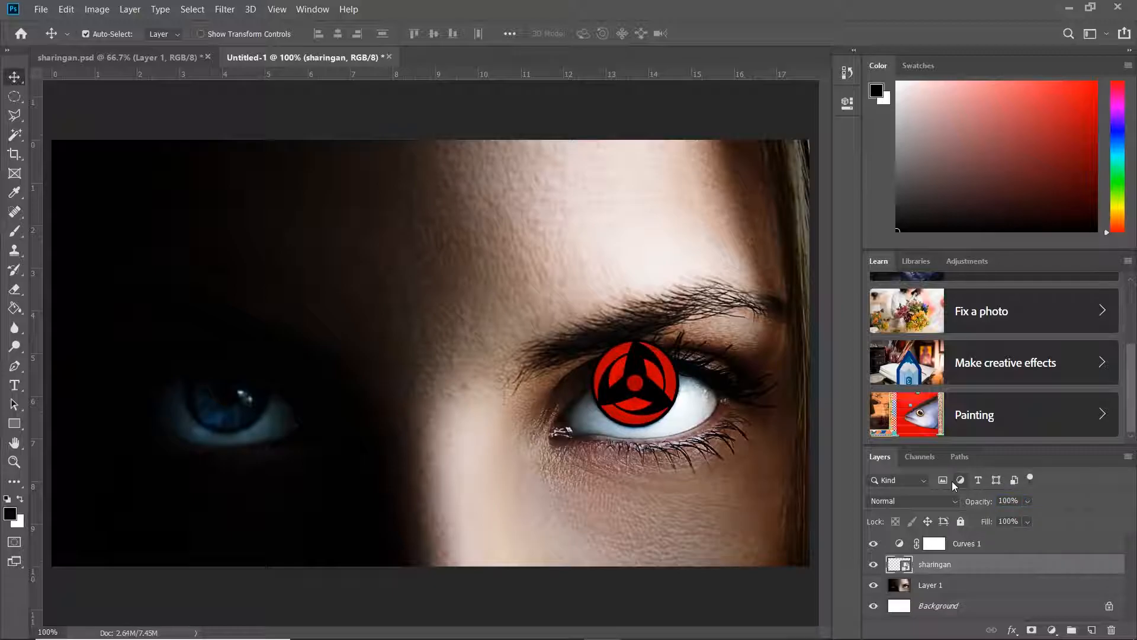
{"action": "left_click", "coordinate": [874, 564]}
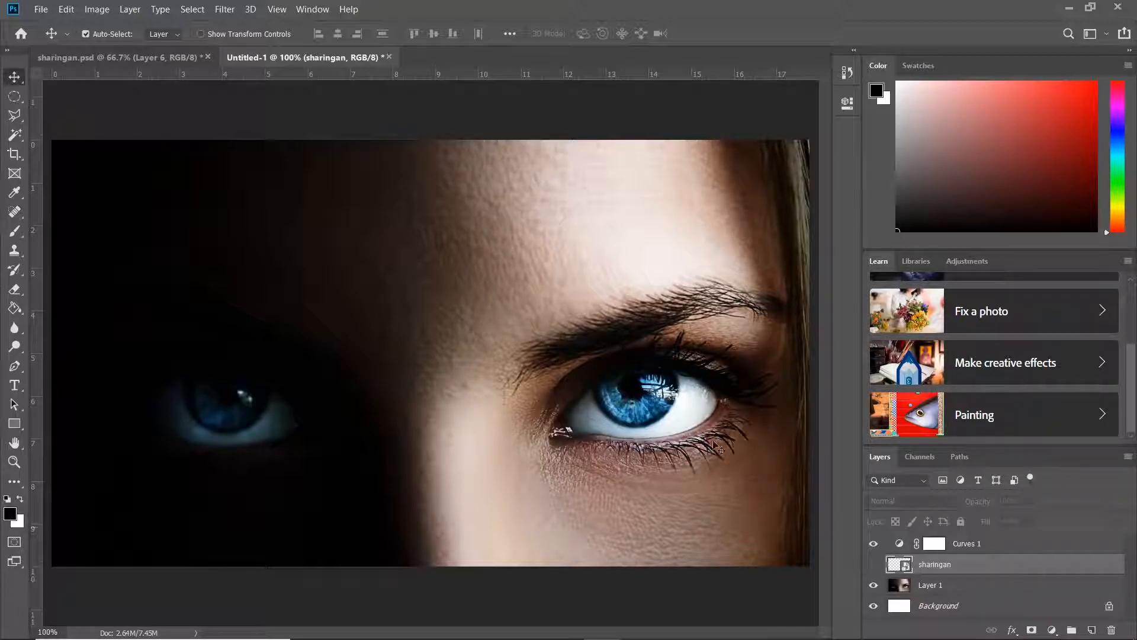
Select the lit eye's iris area with the Polygonal Lasso, following the upper eyelid edge closely and closing the outline across the eye white.
{"action": "key", "text": "ctrl"}
{"action": "key", "text": "ctrl+plus"}
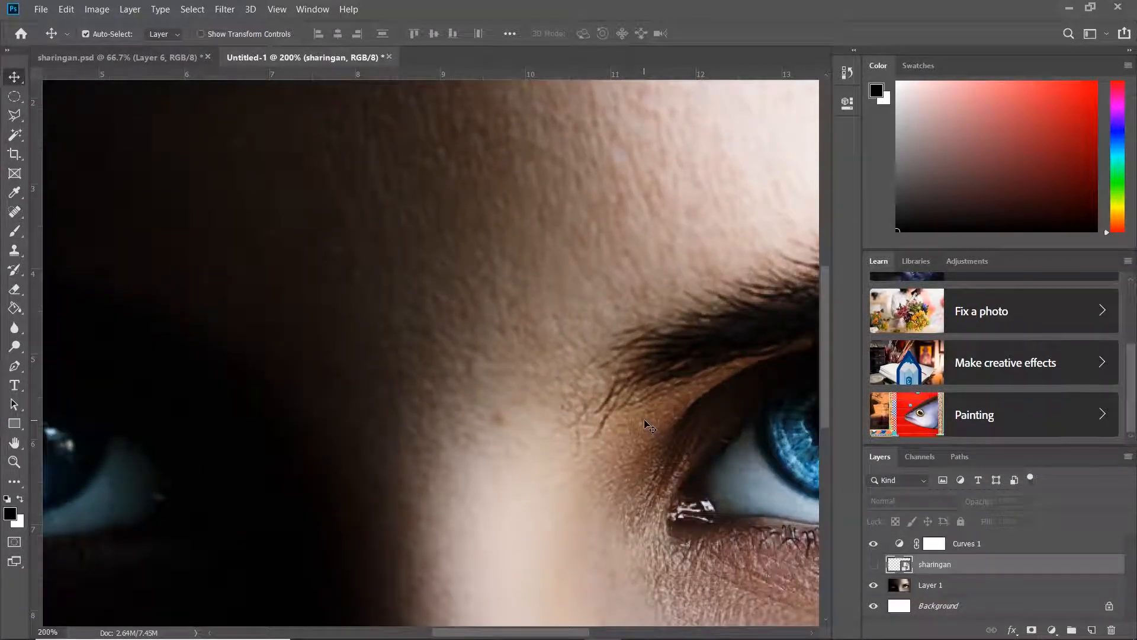
{"action": "left_click_drag", "start_coordinate": [523, 322], "coordinate": [284, 256]}
{"action": "key", "text": "h"}
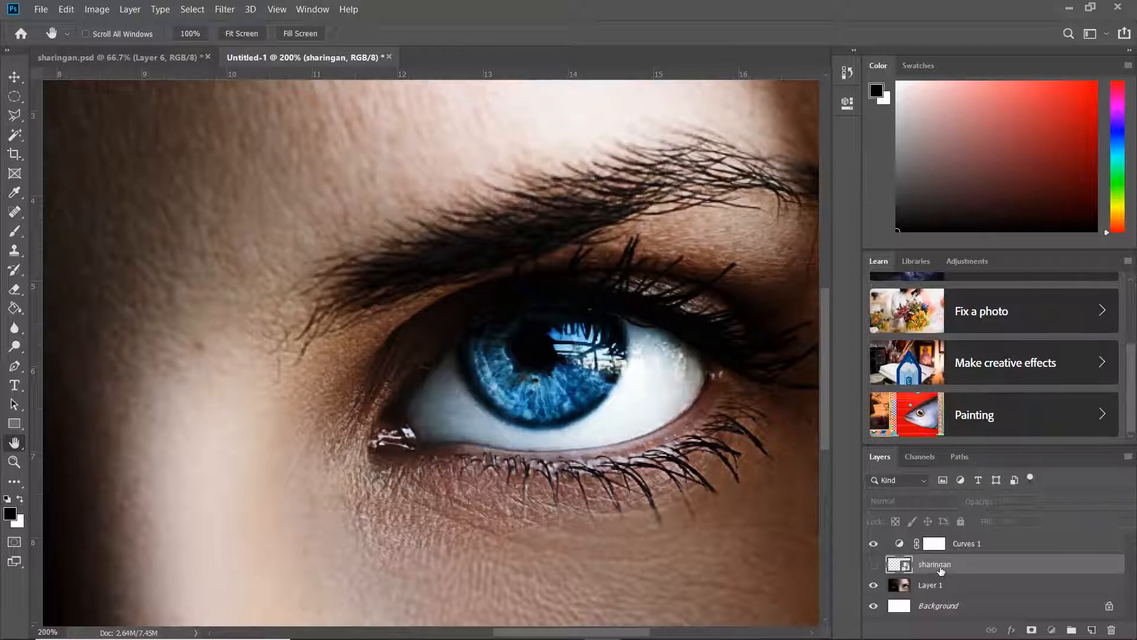
{"action": "left_click", "coordinate": [15, 115]}
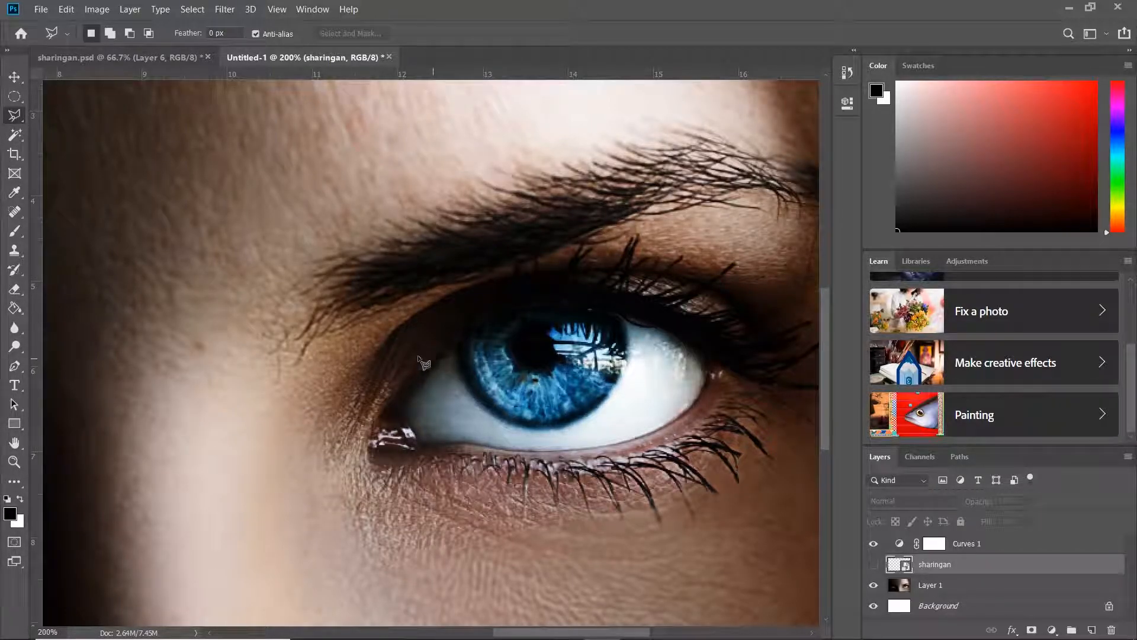
{"action": "key", "text": "ctrl+plus"}
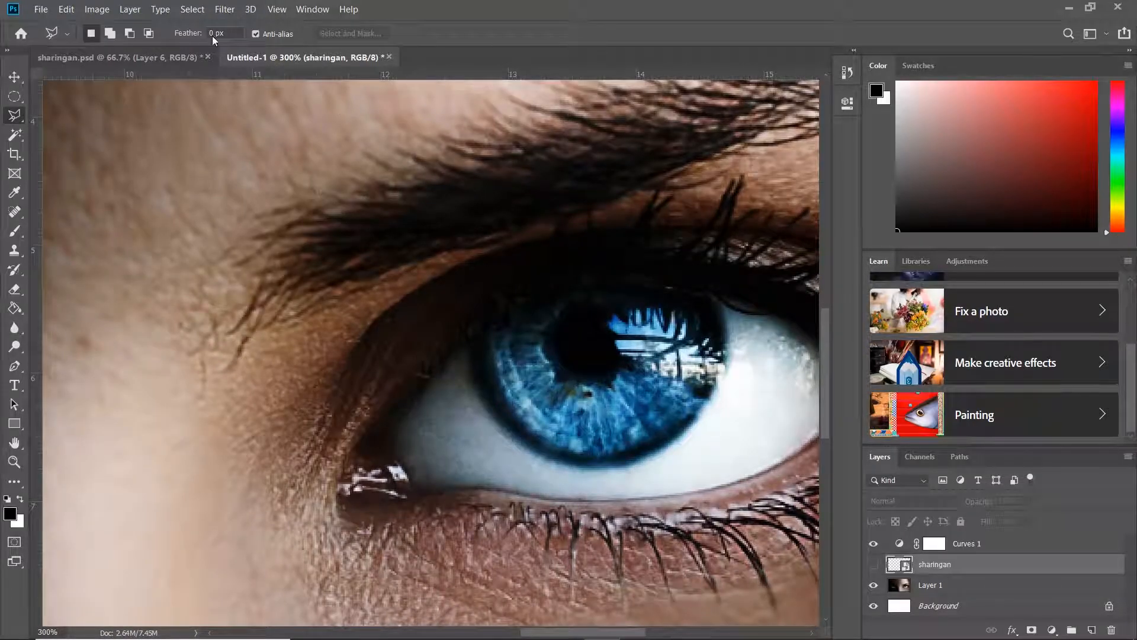
{"action": "left_click_drag", "start_coordinate": [501, 268], "coordinate": [380, 244]}
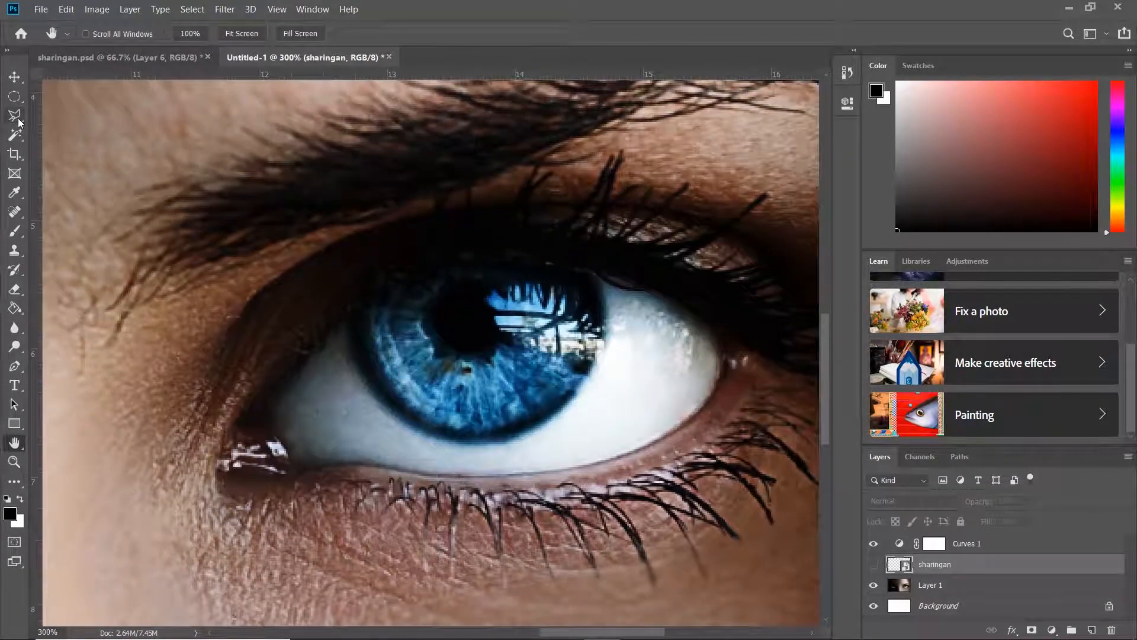
{"action": "left_click", "coordinate": [284, 359]}
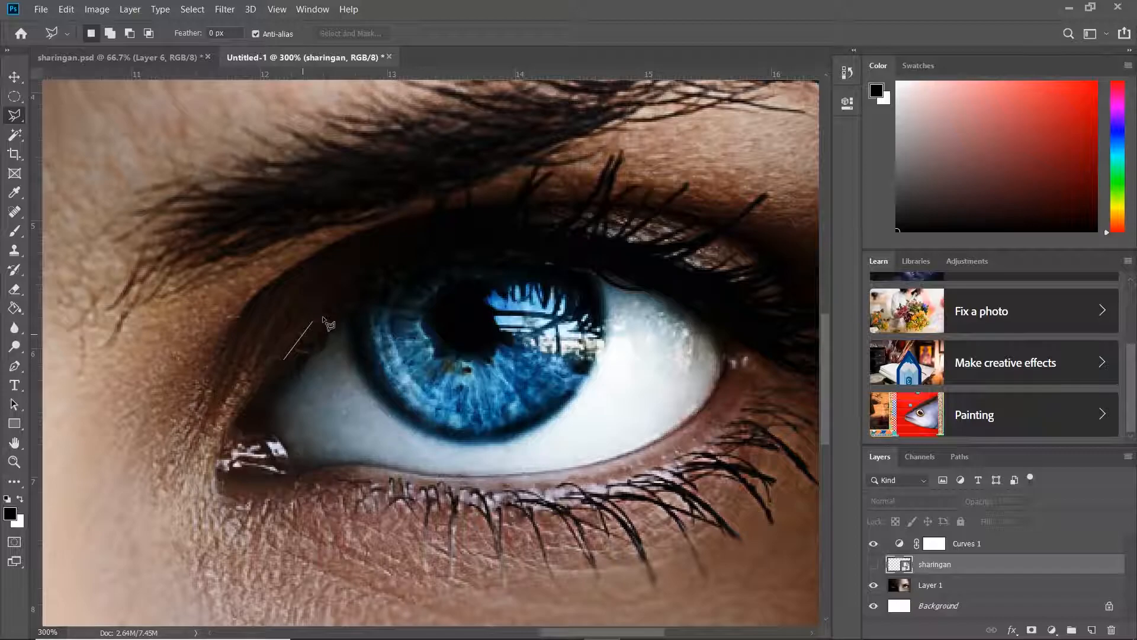
{"action": "left_click", "coordinate": [344, 311]}
{"action": "left_click", "coordinate": [434, 263]}
{"action": "left_click", "coordinate": [482, 255]}
{"action": "left_click", "coordinate": [551, 257]}
{"action": "left_click", "coordinate": [599, 266]}
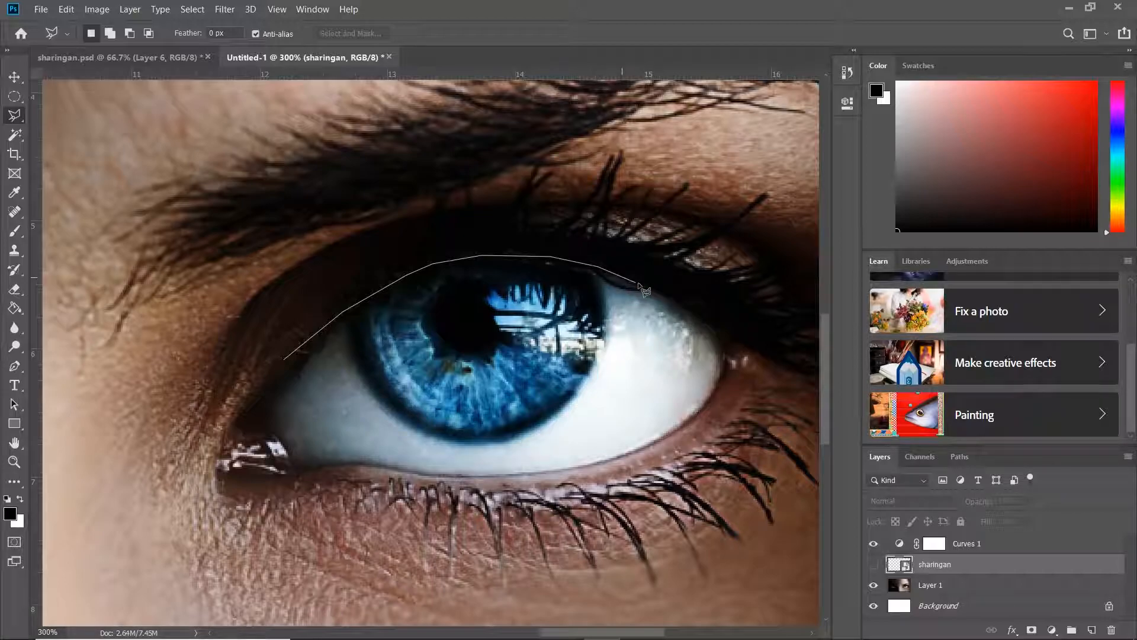
{"action": "left_click", "coordinate": [689, 350]}
{"action": "left_click", "coordinate": [531, 456]}
{"action": "left_click", "coordinate": [343, 457]}
{"action": "left_click", "coordinate": [284, 360]}
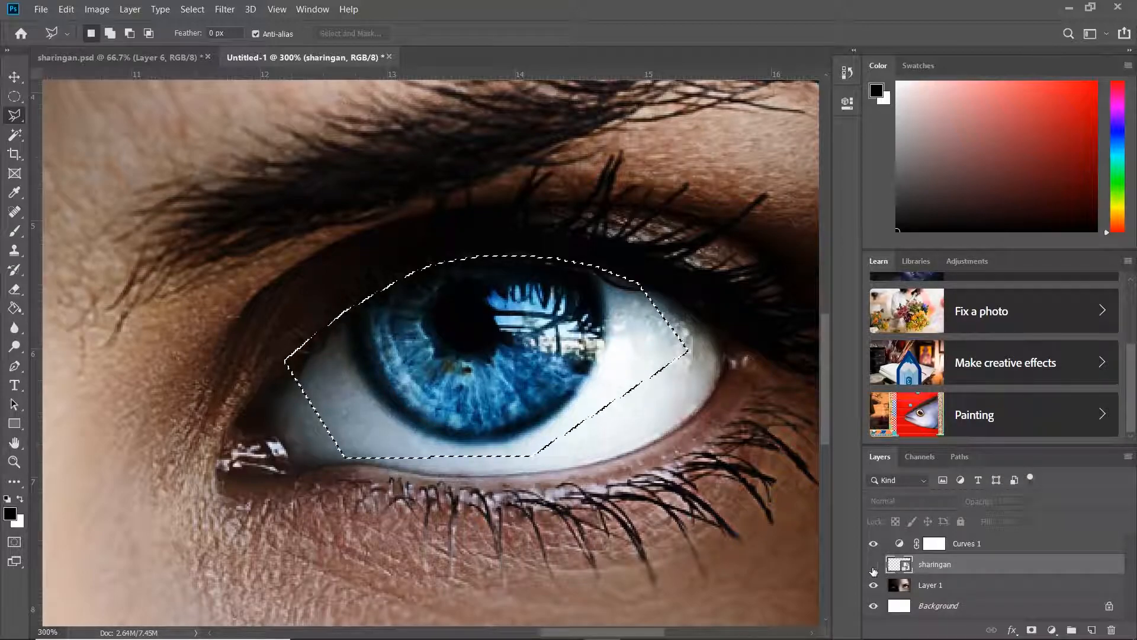
Show the sharingan layer and refine the selection with Select and Mask: radius 3 px, smooth 29, feather 2.5 px, contrast 12%, shift edge -52%.
{"action": "left_click", "coordinate": [873, 568]}
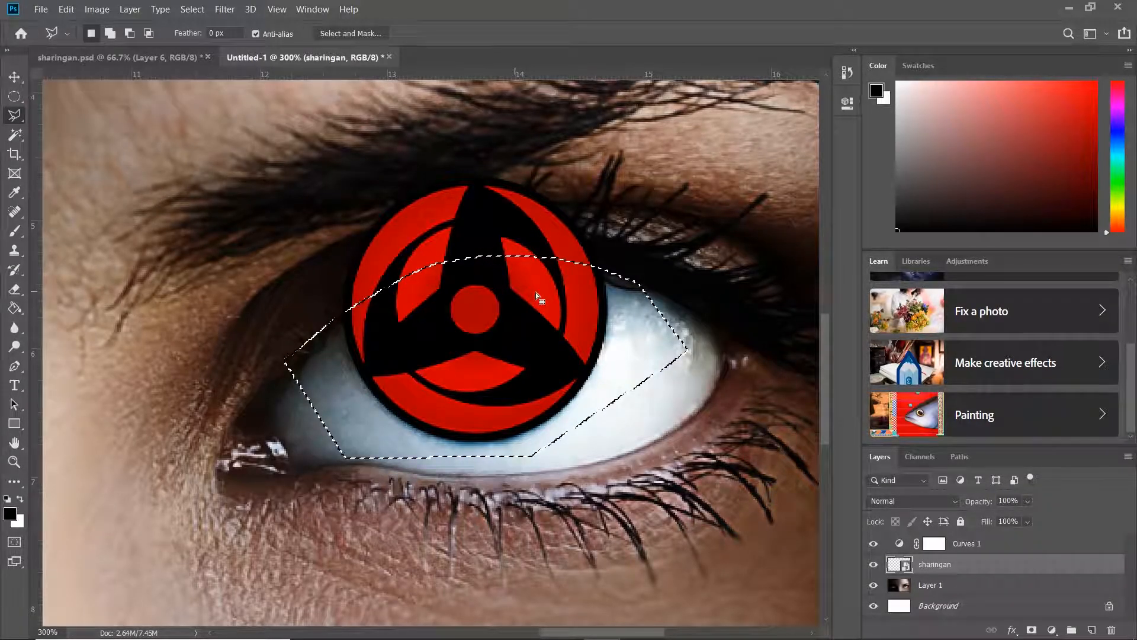
{"action": "left_click", "coordinate": [357, 34]}
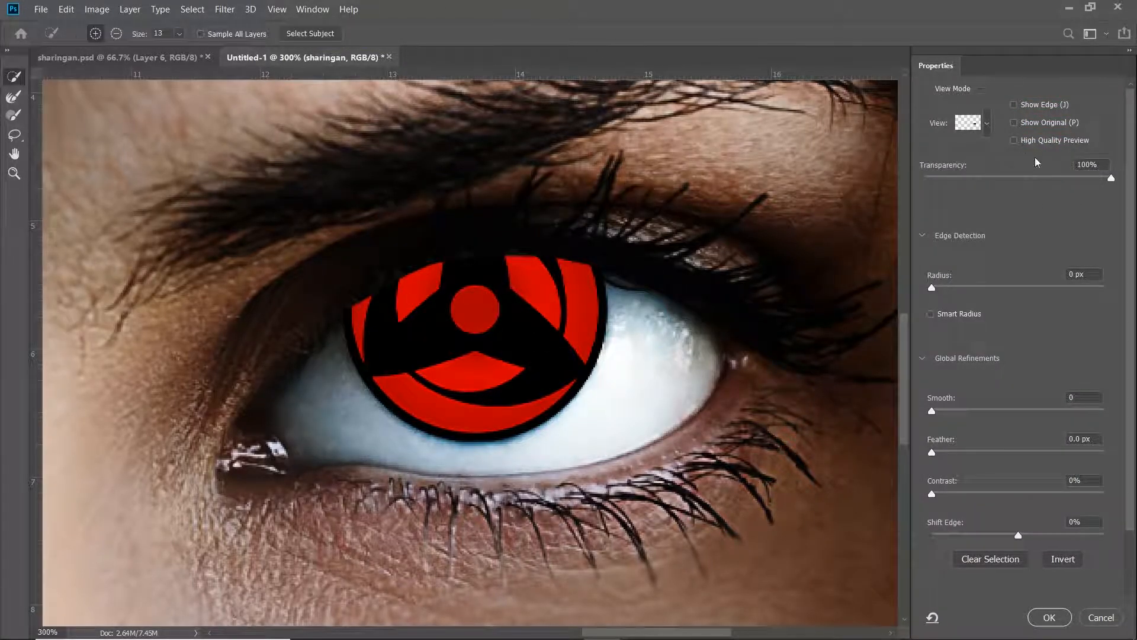
{"action": "left_click_drag", "start_coordinate": [931, 290], "coordinate": [959, 288]}
{"action": "left_click_drag", "start_coordinate": [932, 415], "coordinate": [983, 420]}
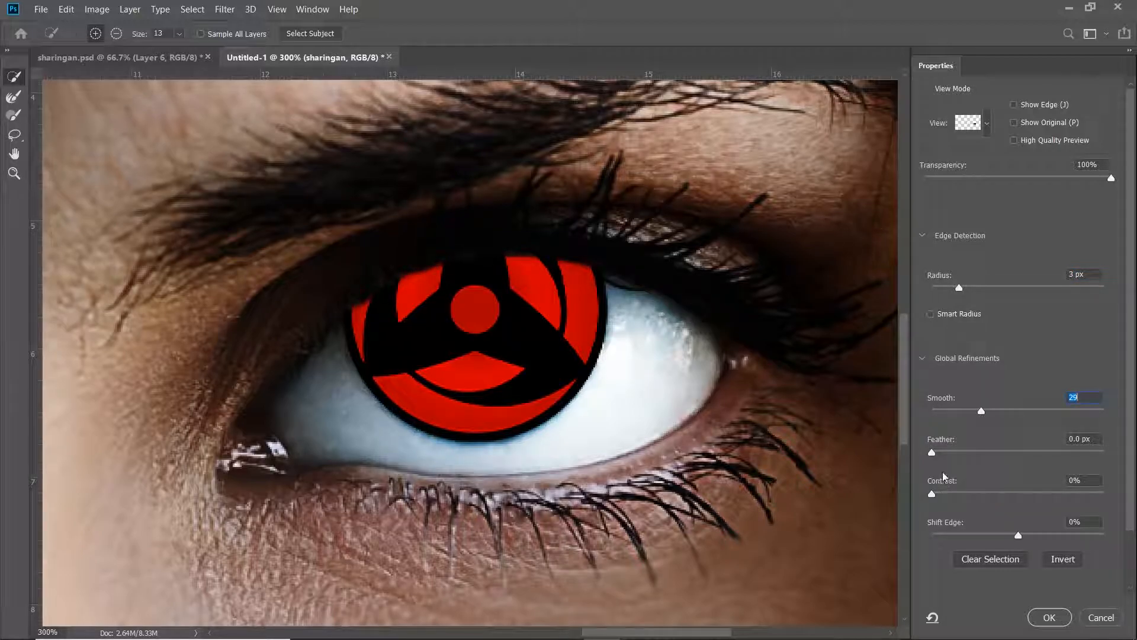
{"action": "left_click_drag", "start_coordinate": [932, 456], "coordinate": [956, 457]}
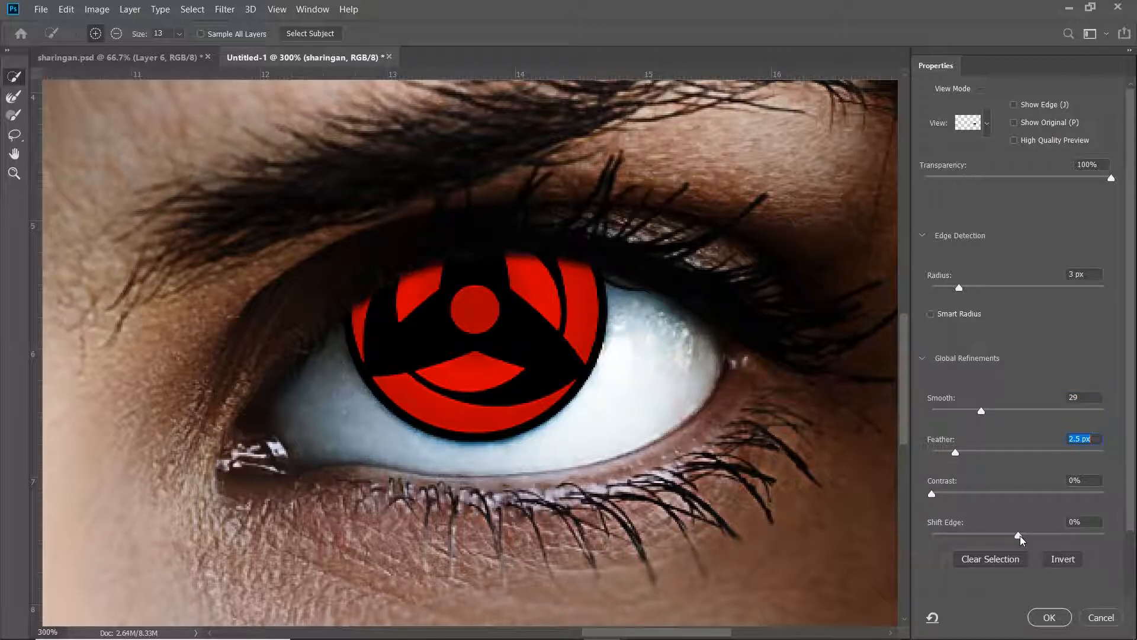
{"action": "left_click_drag", "start_coordinate": [1020, 535], "coordinate": [931, 540]}
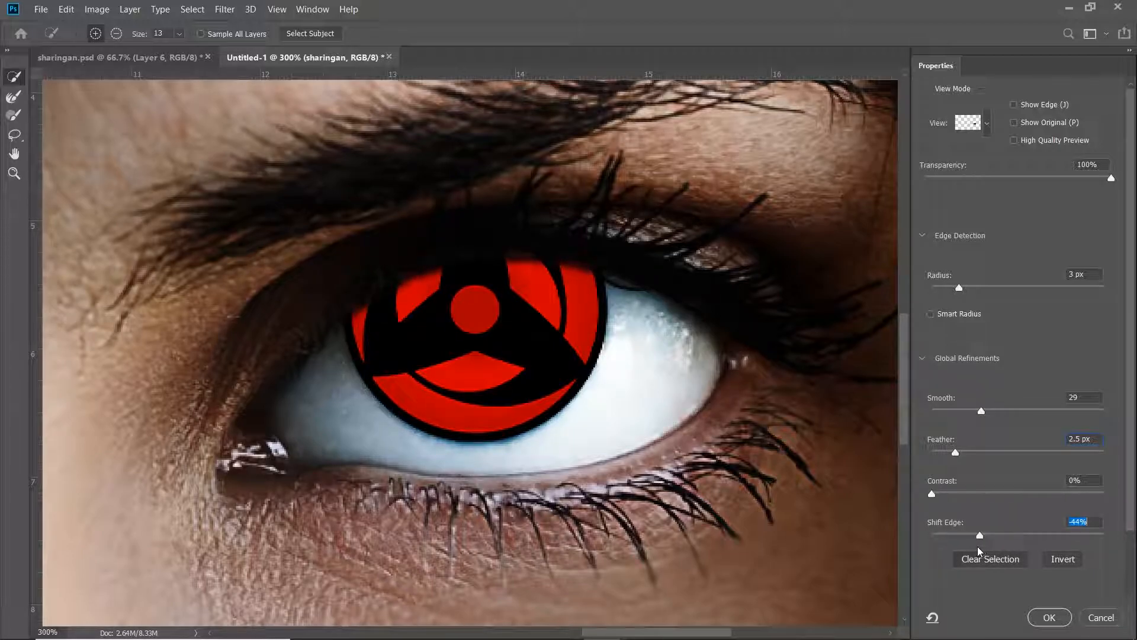
{"action": "left_click_drag", "start_coordinate": [932, 539], "coordinate": [965, 543]}
{"action": "left_click_drag", "start_coordinate": [932, 495], "coordinate": [955, 498]}
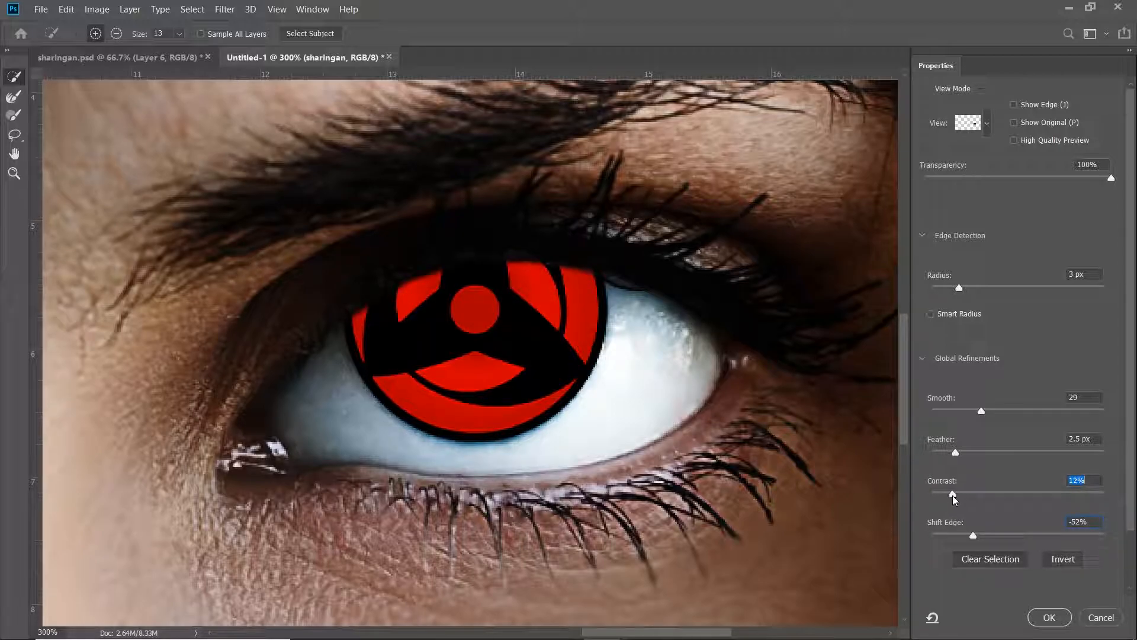
{"action": "left_click", "coordinate": [1049, 618]}
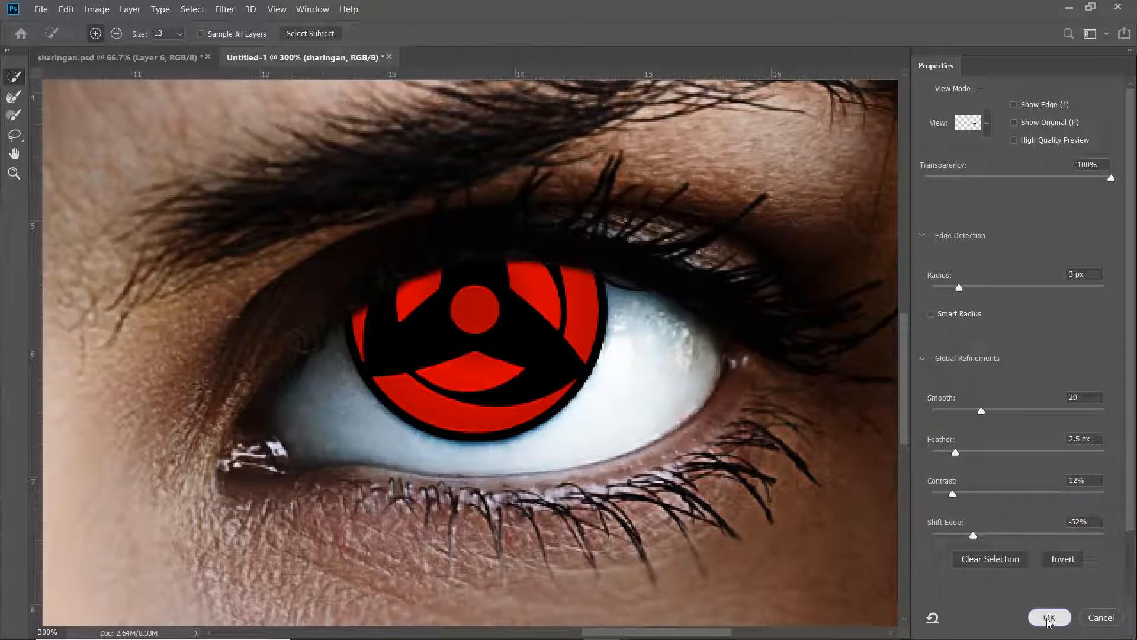
Invert the eye selection and try to delete the sharingan parts lying outside the eye opening.
{"action": "right_click", "coordinate": [510, 294]}
{"action": "left_click", "coordinate": [438, 287]}
{"action": "right_click", "coordinate": [506, 305]}
{"action": "left_click", "coordinate": [538, 325]}
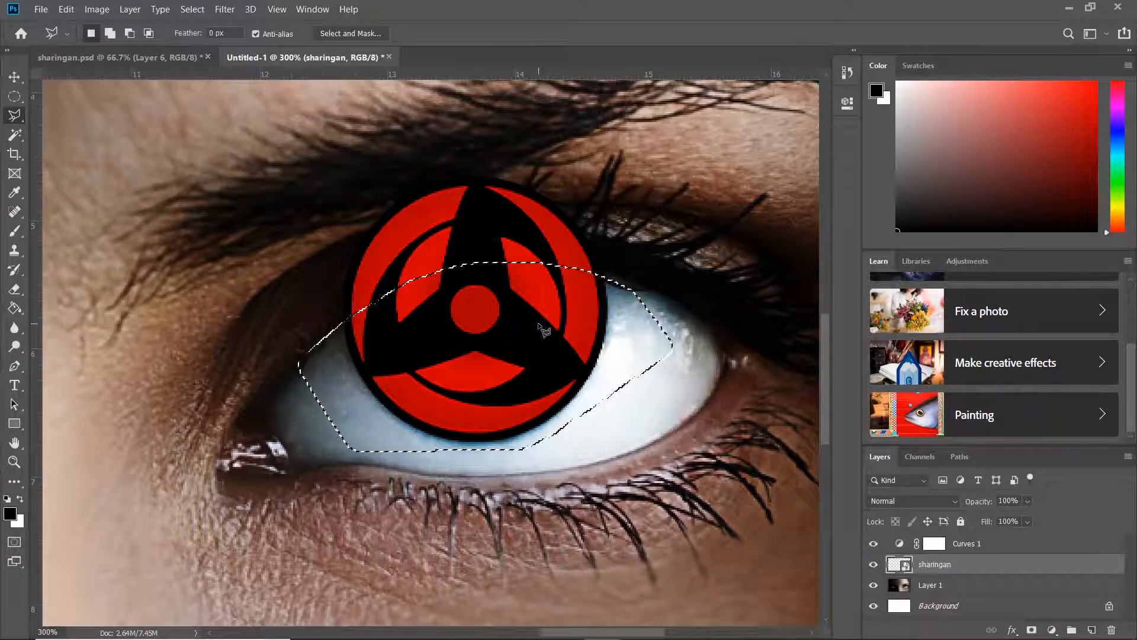
{"action": "key", "text": "Delete"}
{"action": "left_click", "coordinate": [575, 253]}
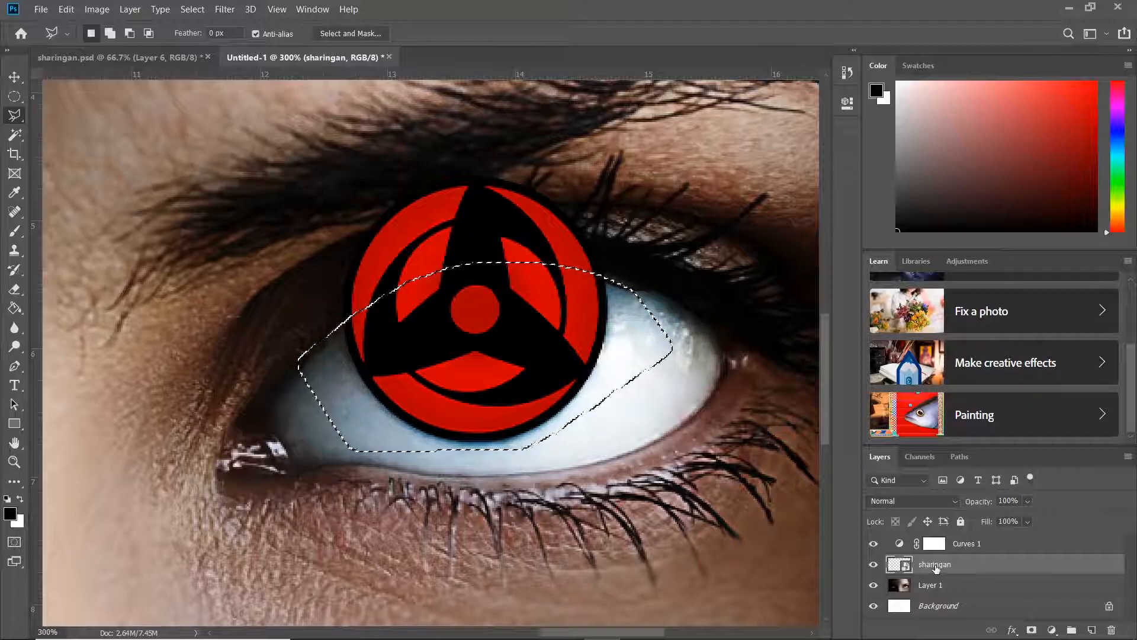
Rasterize the sharingan layer, delete the part overlapping the upper eyelid, and clear the selection.
{"action": "right_click", "coordinate": [935, 565]}
{"action": "left_click", "coordinate": [799, 276]}
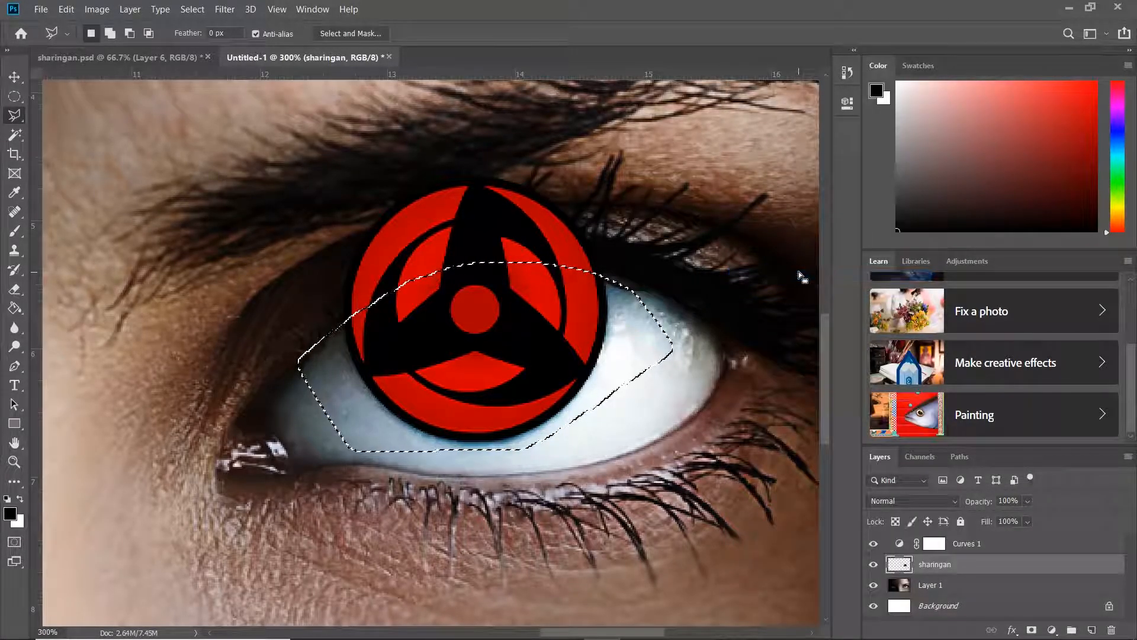
{"action": "key", "text": "Delete"}
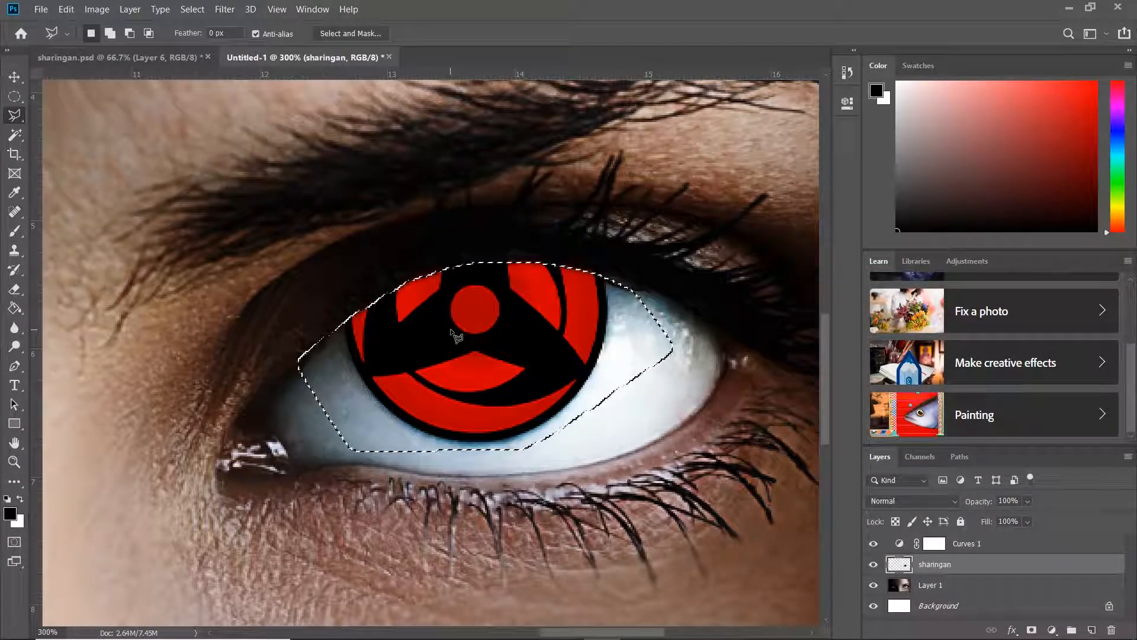
{"action": "left_click", "coordinate": [21, 97]}
{"action": "key", "text": "ctrl+d"}
{"action": "key", "text": "ctrl+1"}
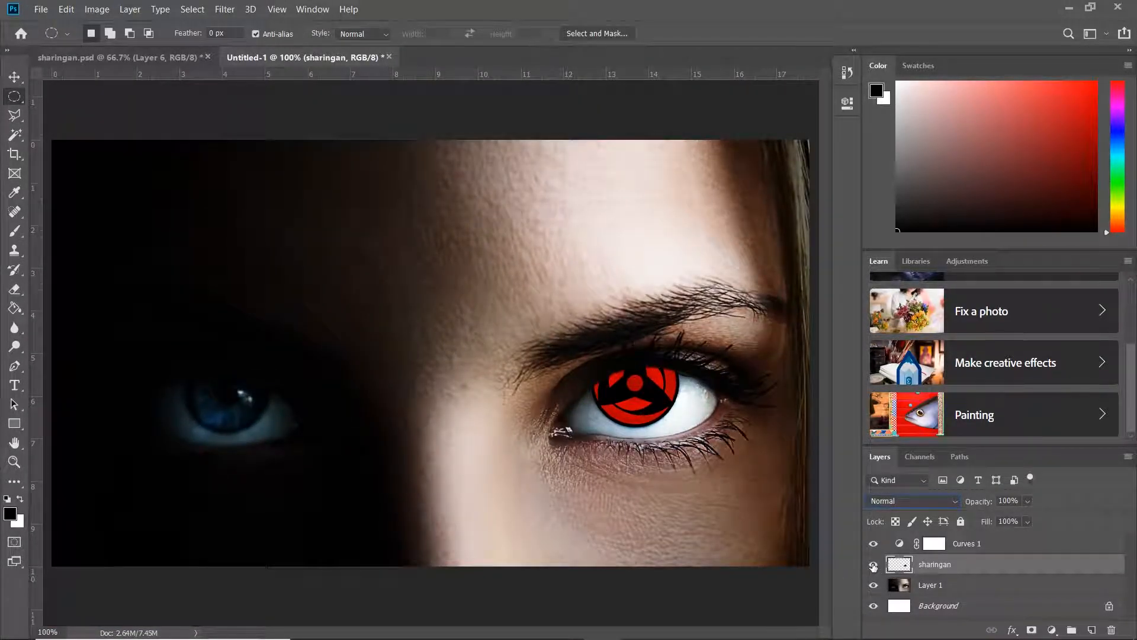
Hide the sharingan layer and select the lit eye's blue iris with a circular Elliptical Marquee selection.
{"action": "left_click", "coordinate": [873, 564]}
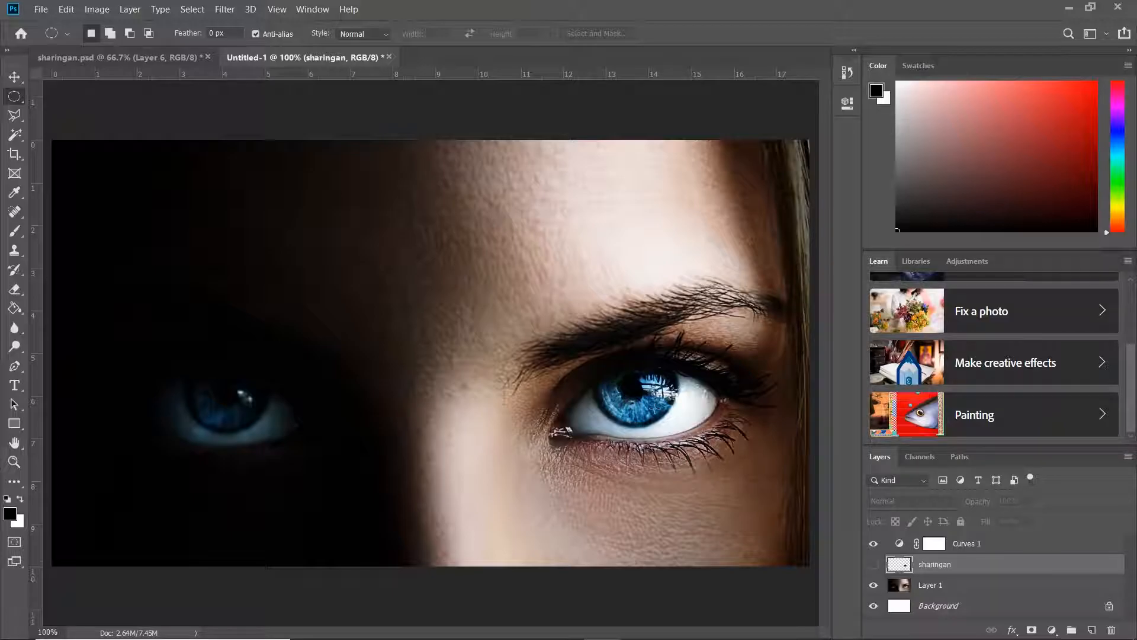
{"action": "key", "text": "v"}
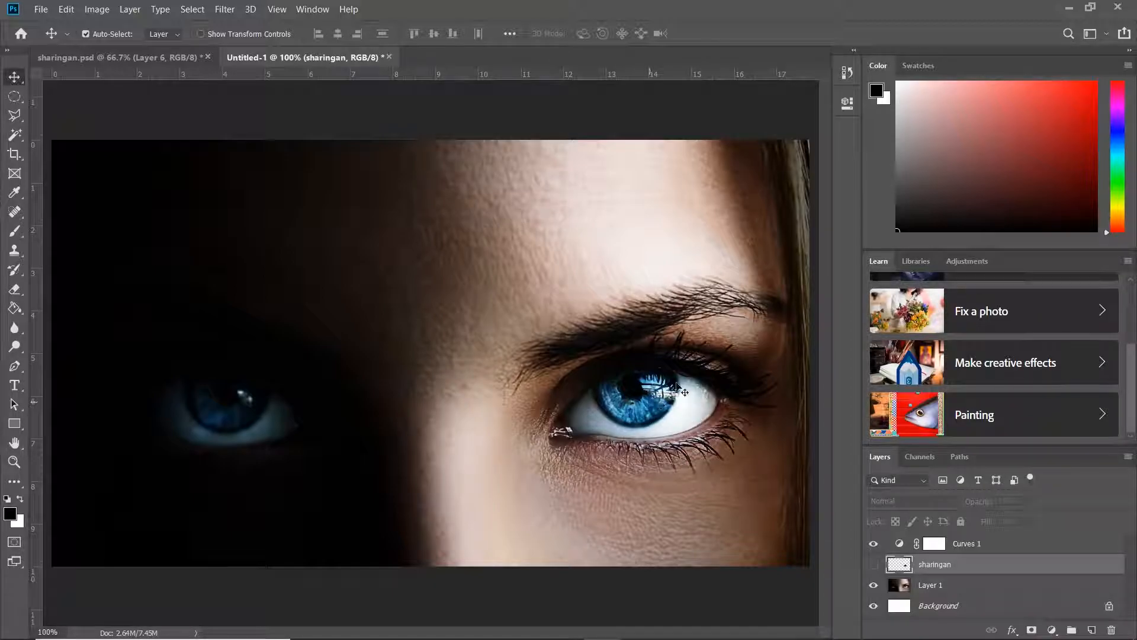
{"action": "left_click", "coordinate": [14, 98]}
{"action": "right_click", "coordinate": [13, 99]}
{"action": "left_click", "coordinate": [62, 98]}
{"action": "right_click", "coordinate": [16, 98]}
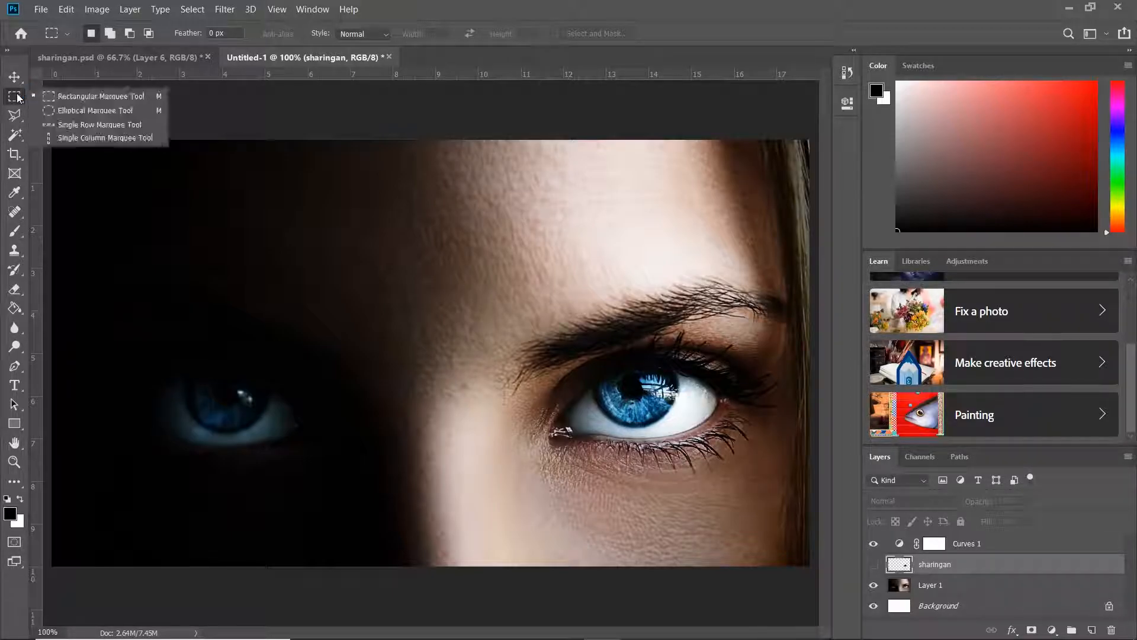
{"action": "left_click", "coordinate": [64, 111]}
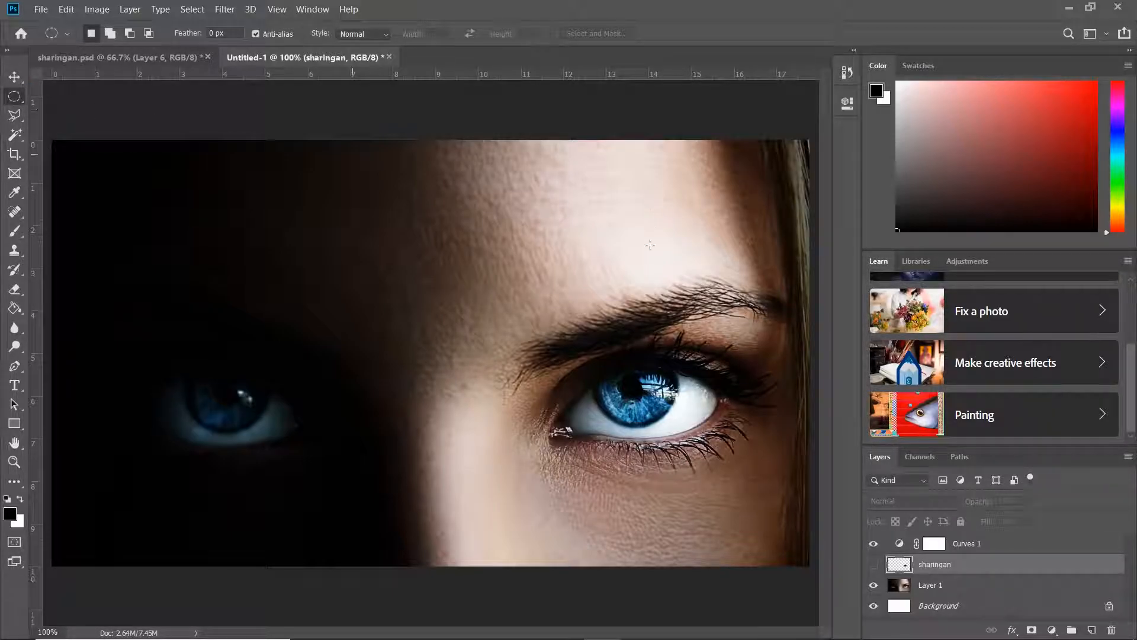
{"action": "left_click_drag", "start_coordinate": [635, 392], "coordinate": [657, 360]}
{"action": "left_click_drag", "start_coordinate": [656, 362], "coordinate": [635, 356]}
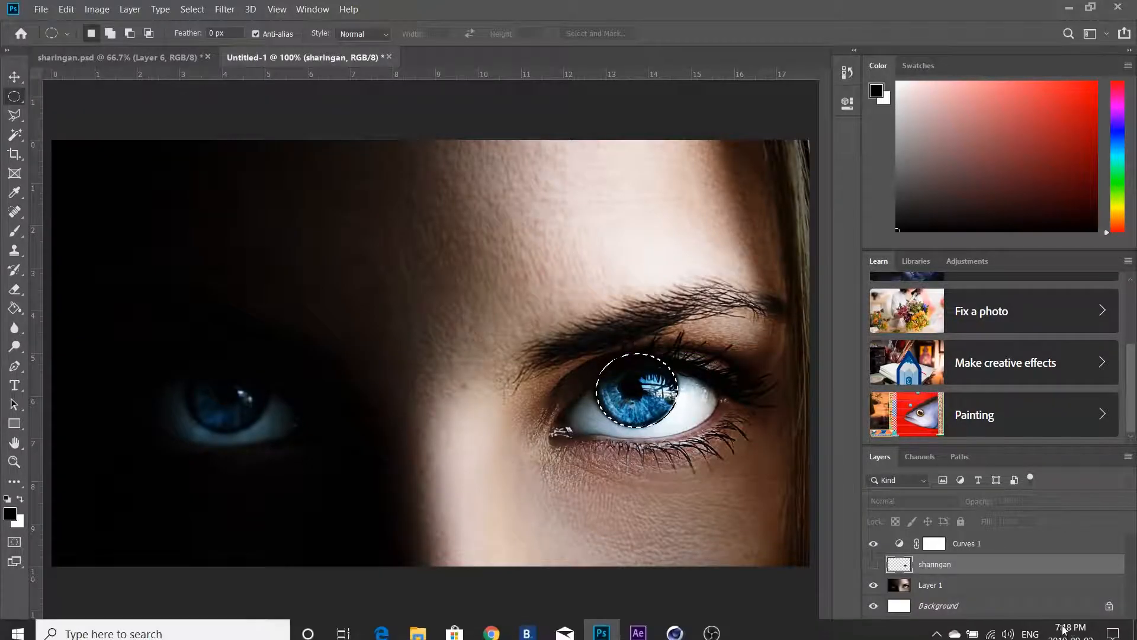
Add a Hue/Saturation adjustment layer limited to the selected iris and lower its saturation fully to grey.
{"action": "left_click", "coordinate": [1052, 629]}
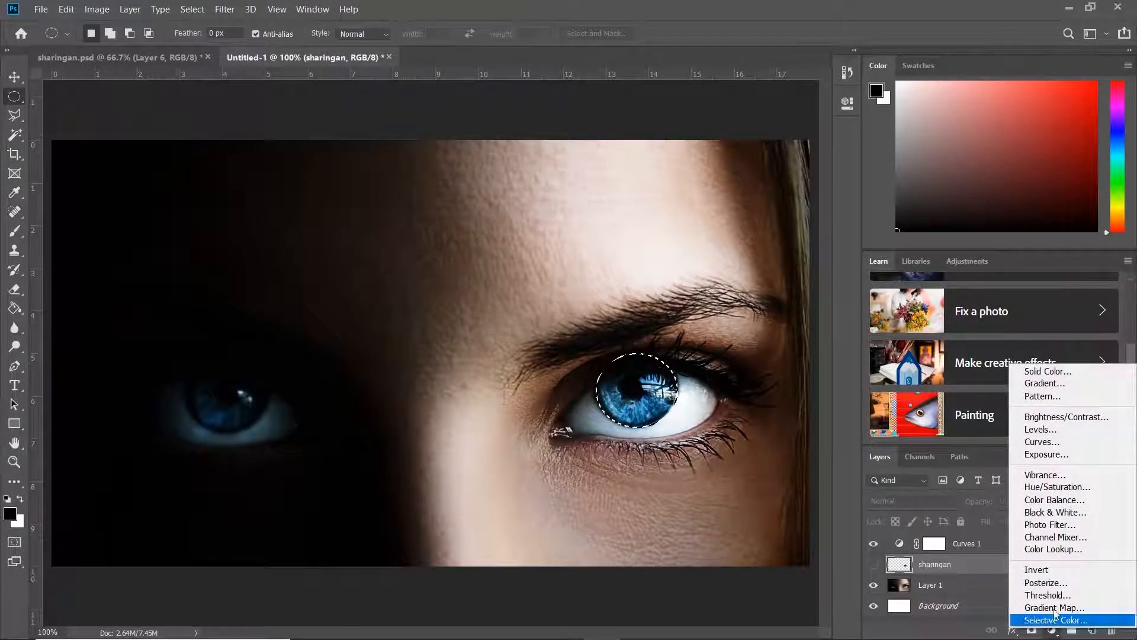
{"action": "left_click", "coordinate": [1037, 486]}
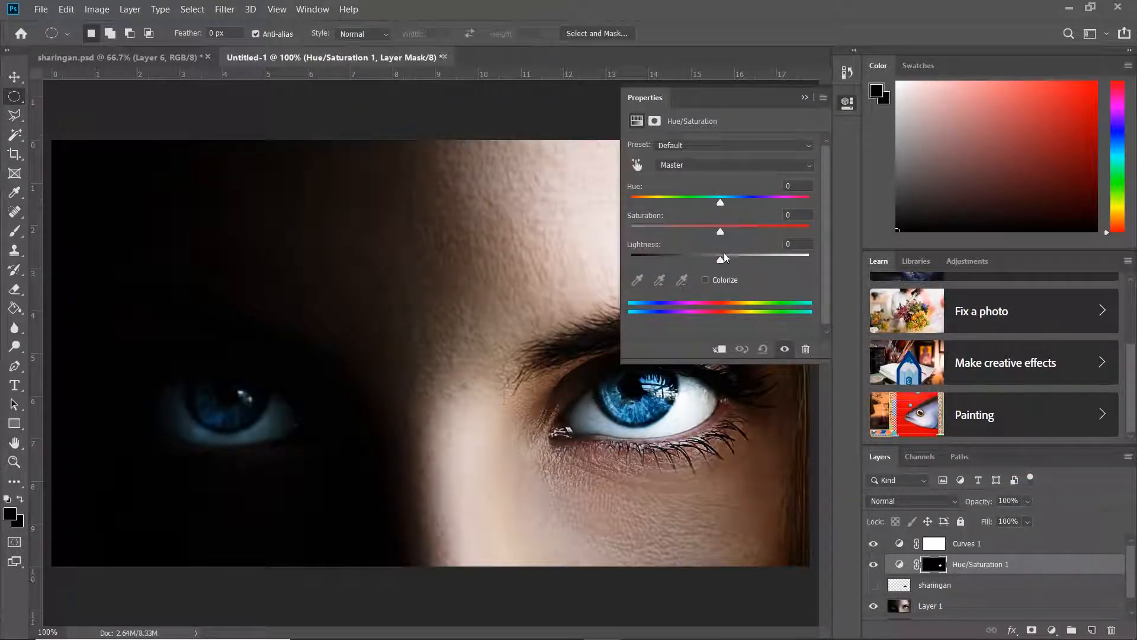
{"action": "left_click_drag", "start_coordinate": [720, 231], "coordinate": [632, 231]}
{"action": "left_click", "coordinate": [804, 97]}
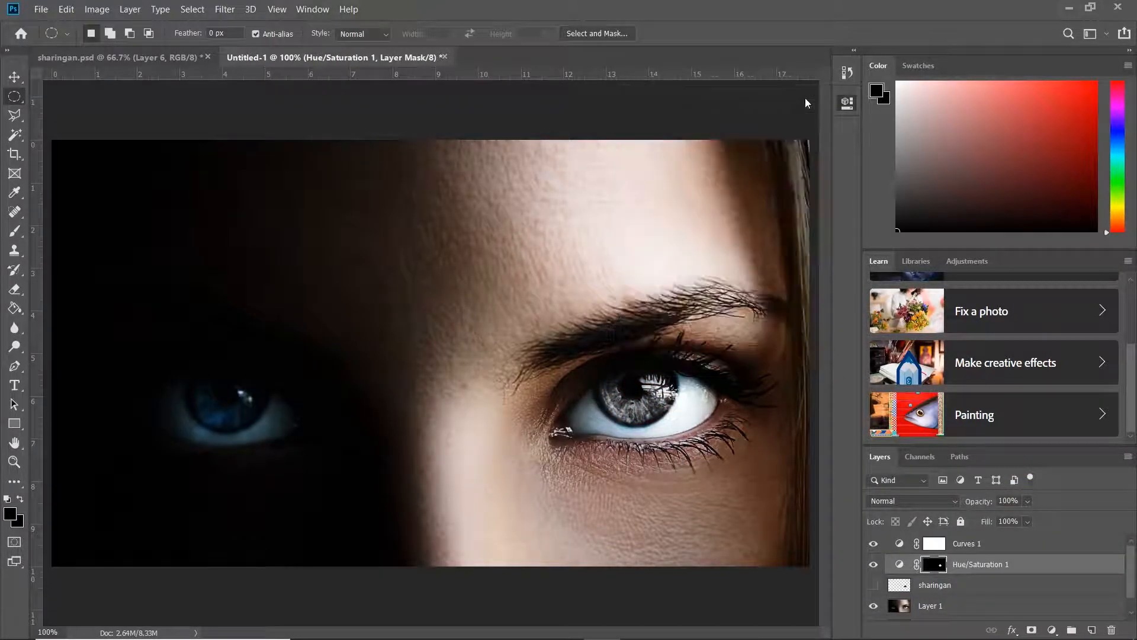
Move the Hue/Saturation layer beneath the sharingan layer and make the sharingan layer visible again.
{"action": "left_click_drag", "start_coordinate": [969, 566], "coordinate": [961, 594]}
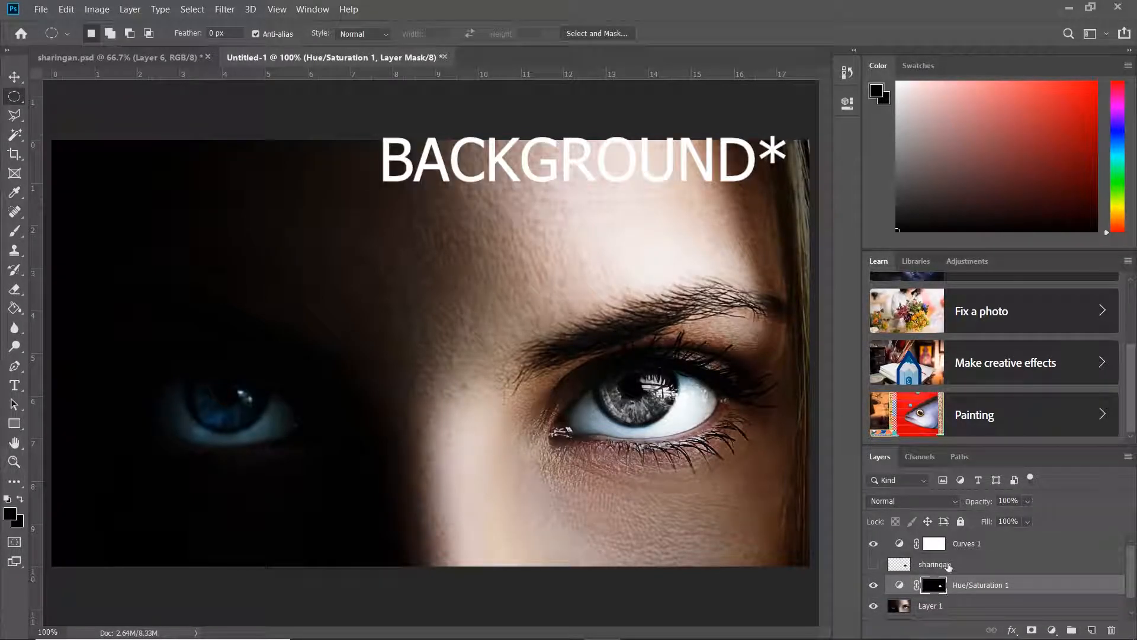
{"action": "left_click", "coordinate": [873, 564]}
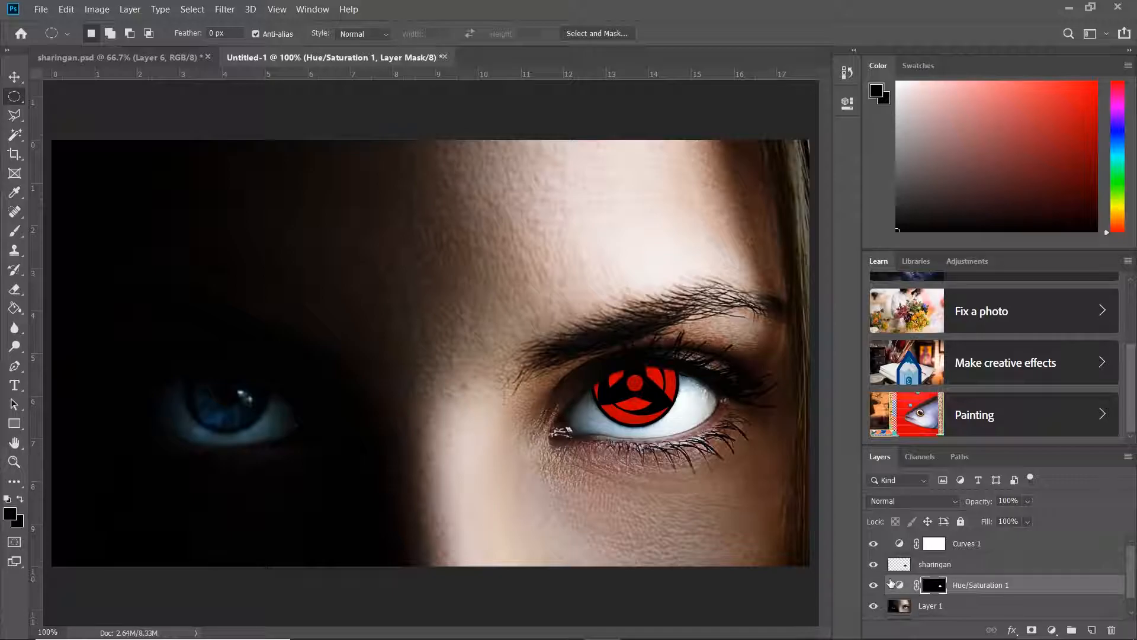
{"action": "left_click", "coordinate": [874, 565]}
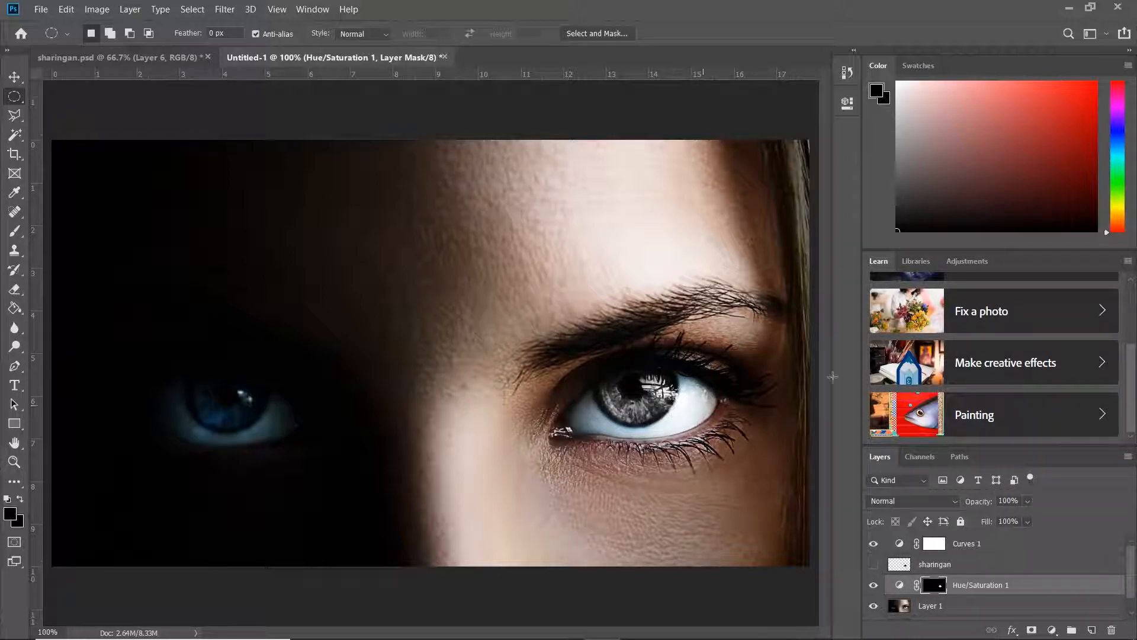
{"action": "left_click", "coordinate": [874, 565]}
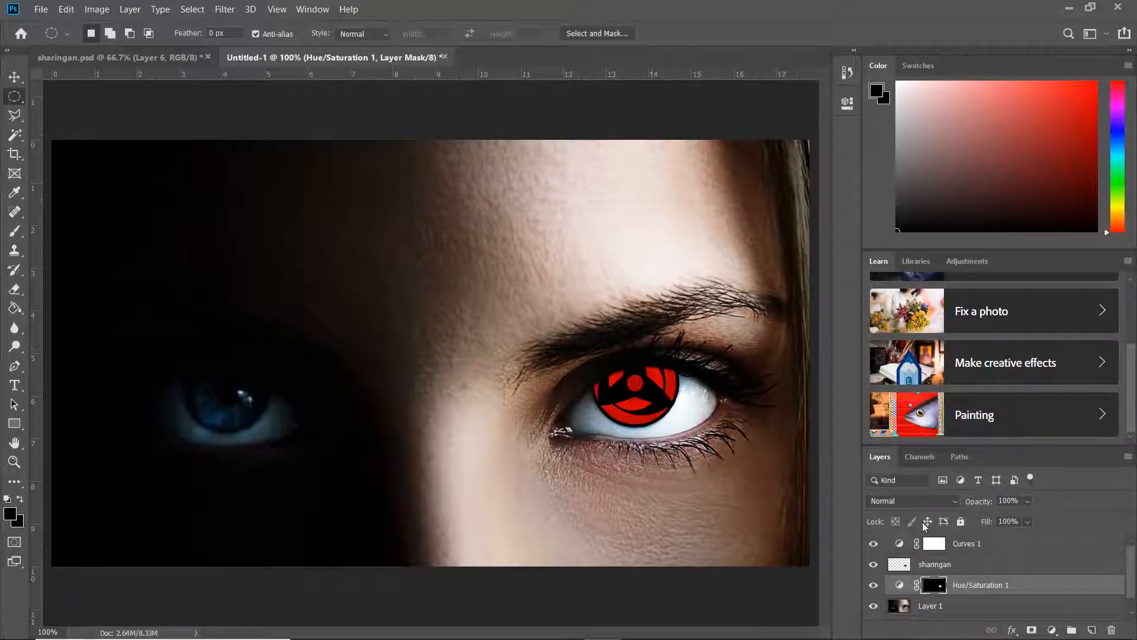
Set the sharingan layer's blend mode to Overlay and check the blended iris up close.
{"action": "left_click", "coordinate": [906, 564]}
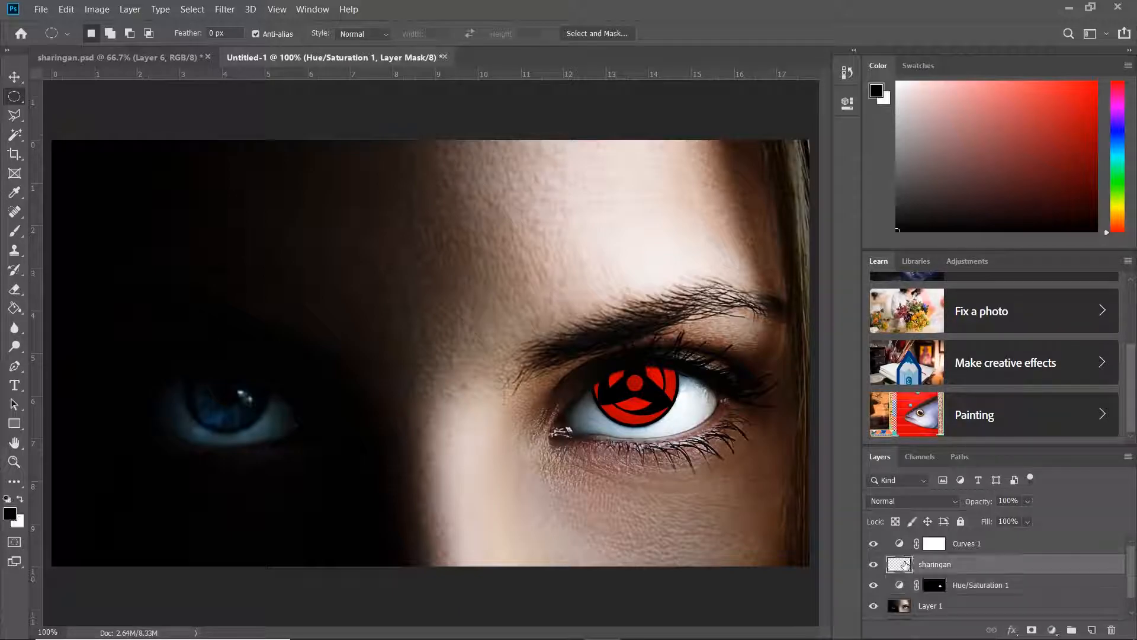
{"action": "left_click", "coordinate": [902, 502]}
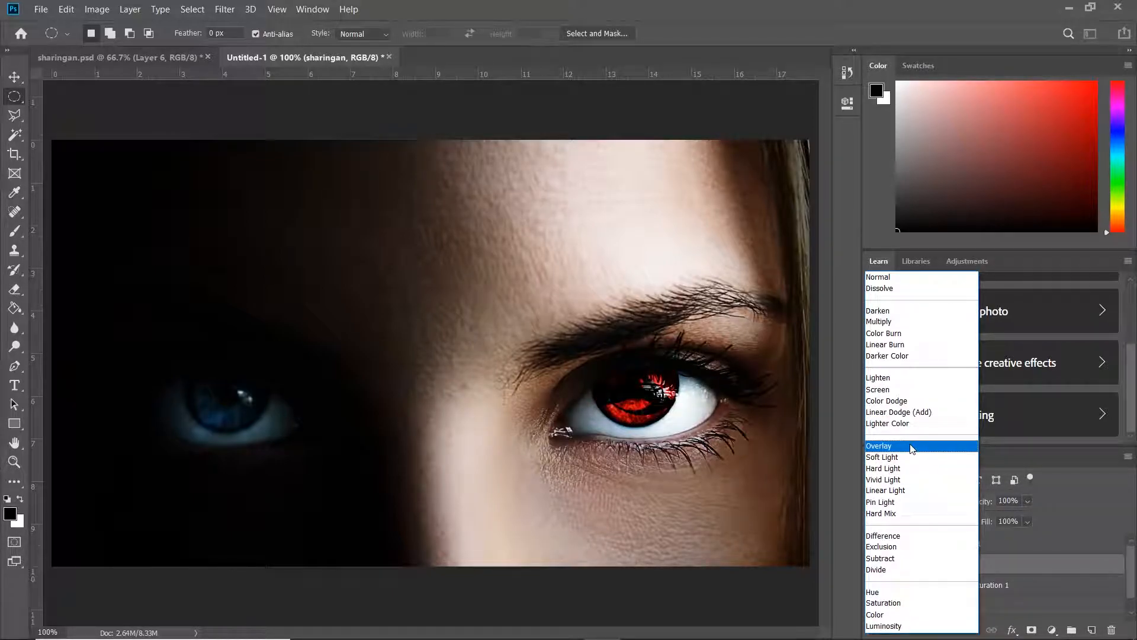
{"action": "left_click", "coordinate": [911, 447]}
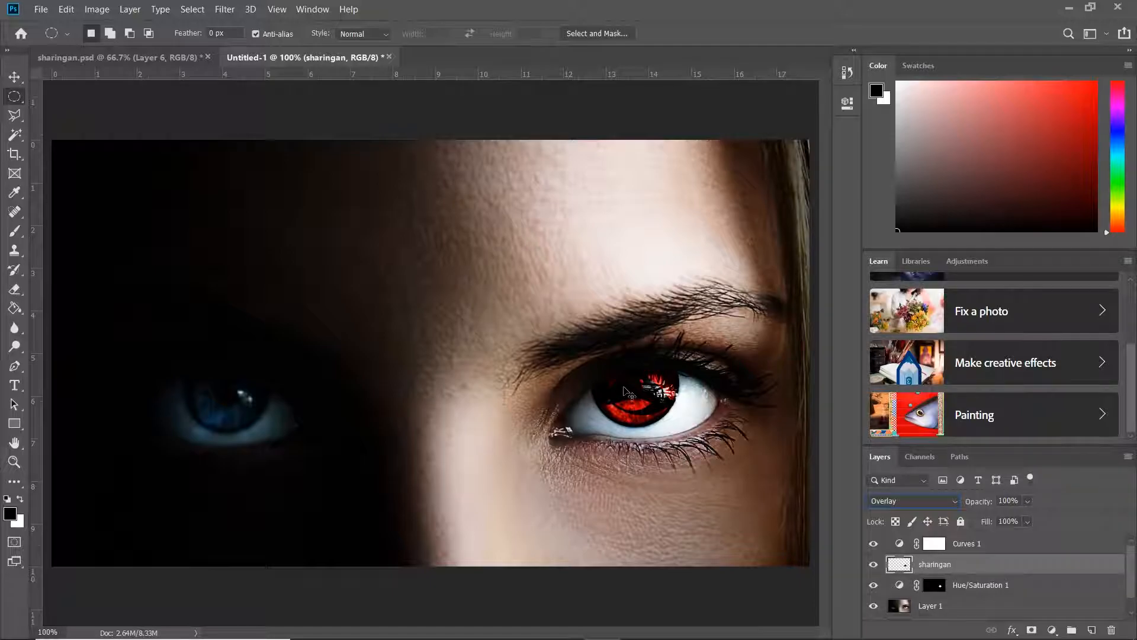
{"action": "key", "text": "ctrl+plus"}
{"action": "key", "text": "space"}
{"action": "left_click_drag", "start_coordinate": [569, 329], "coordinate": [208, 232]}
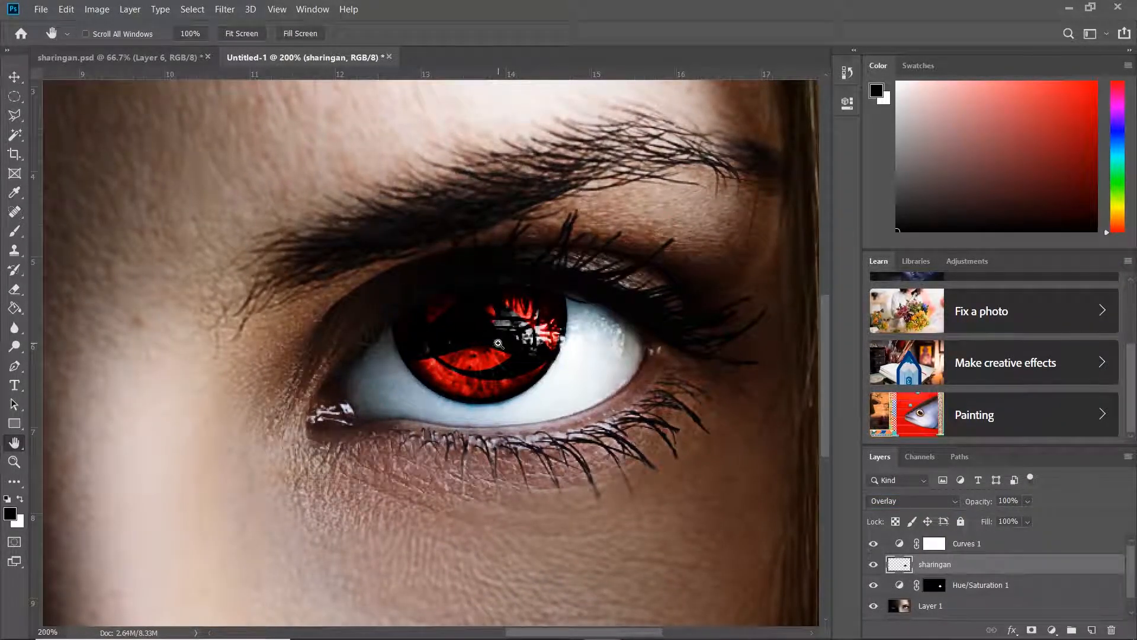
{"action": "key", "text": "ctrl+minus"}
{"action": "key", "text": "ctrl+minus"}
{"action": "key", "text": "ctrl+plus"}
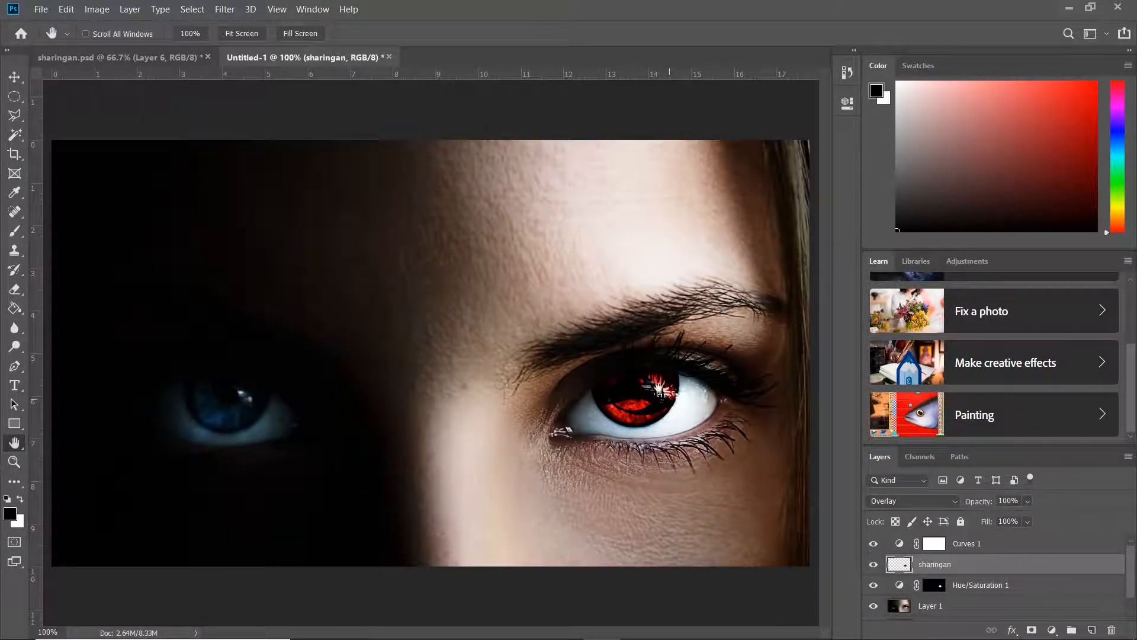
Duplicate the sharingan layer and place the copy over the iris of the shadowed eye.
{"action": "scroll", "coordinate": [936, 547], "scroll_direction": "down", "scroll_amount": 1}
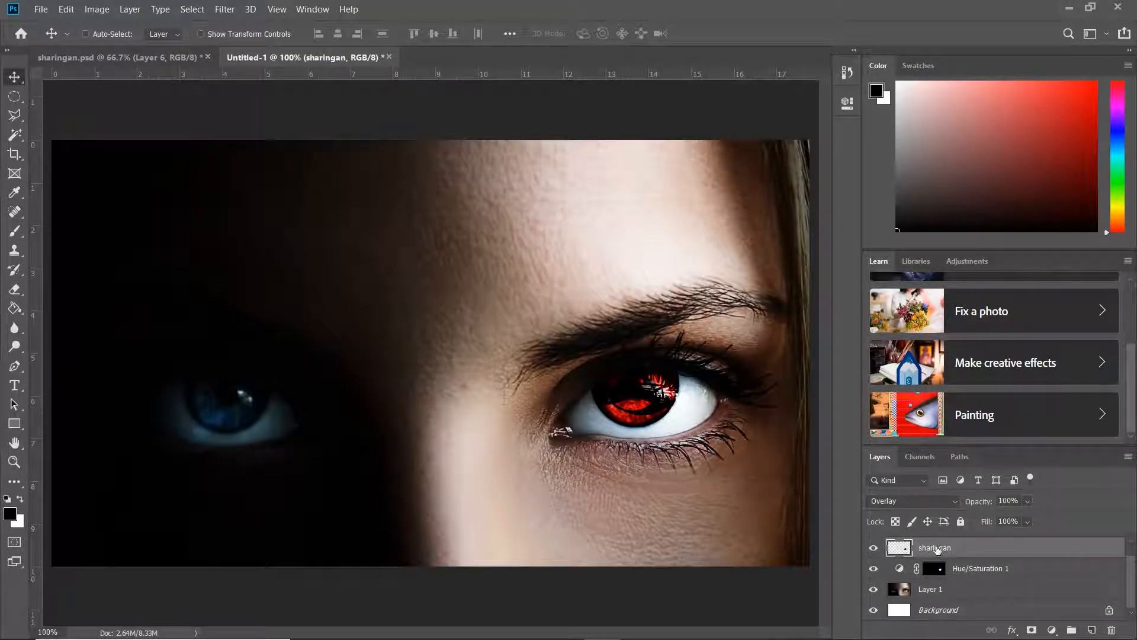
{"action": "key", "text": "ctrl+v"}
{"action": "left_click_drag", "start_coordinate": [402, 350], "coordinate": [227, 392]}
{"action": "key", "text": "ctrl"}
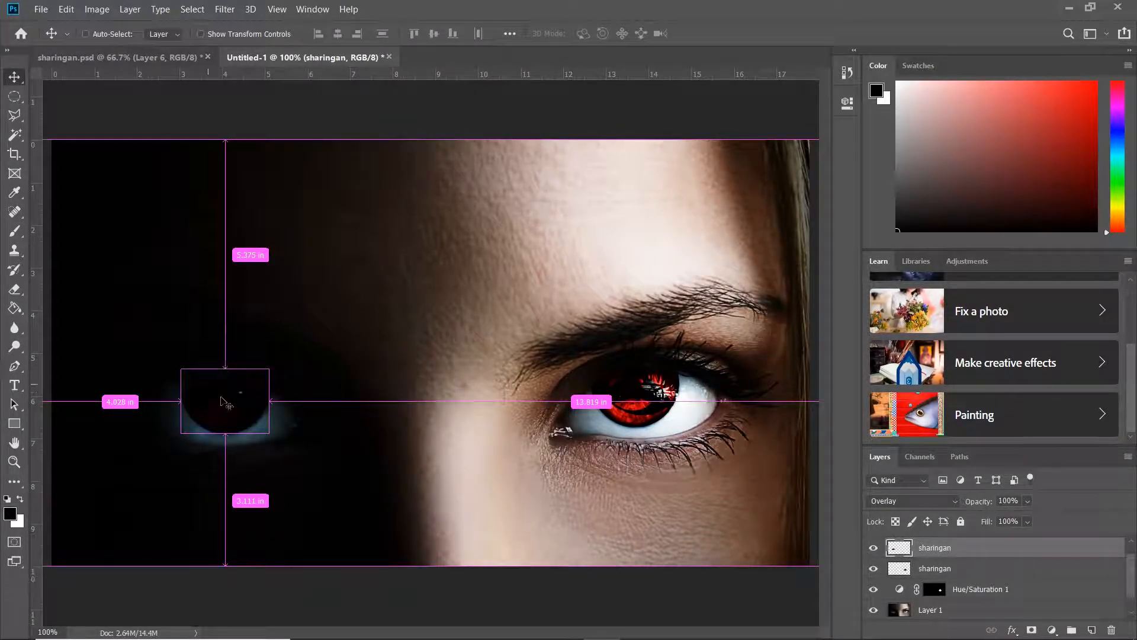
Rotate the sharingan copy about 12.8° clockwise with Free Transform and fit it over the shadowed iris.
{"action": "key", "text": "ctrl+t"}
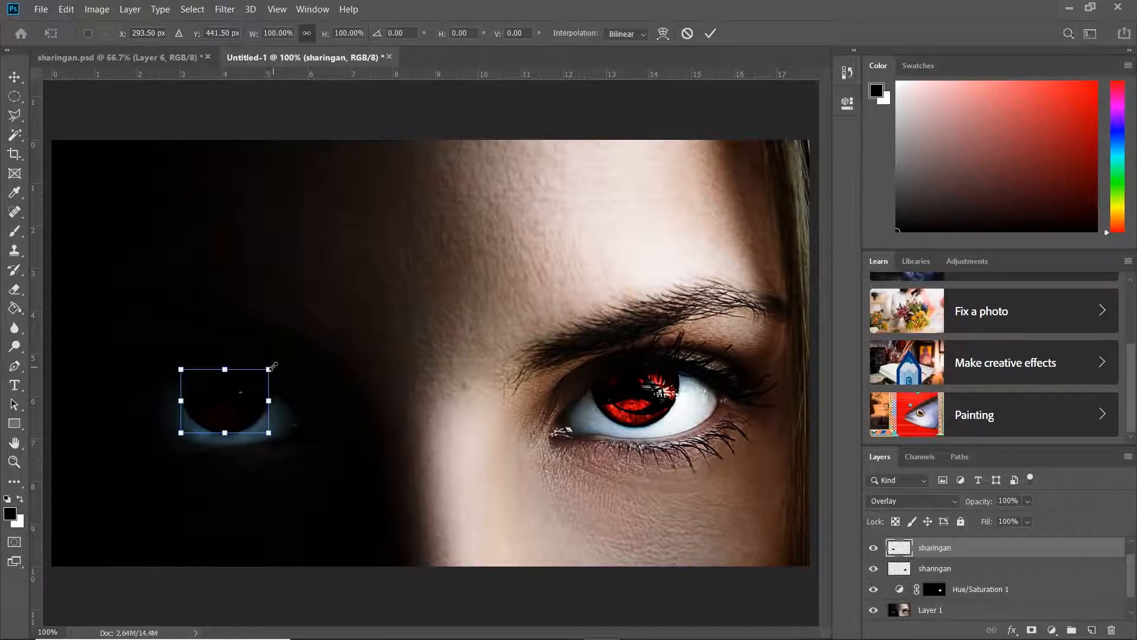
{"action": "left_click_drag", "start_coordinate": [293, 350], "coordinate": [304, 365]}
{"action": "left_click_drag", "start_coordinate": [250, 403], "coordinate": [253, 398]}
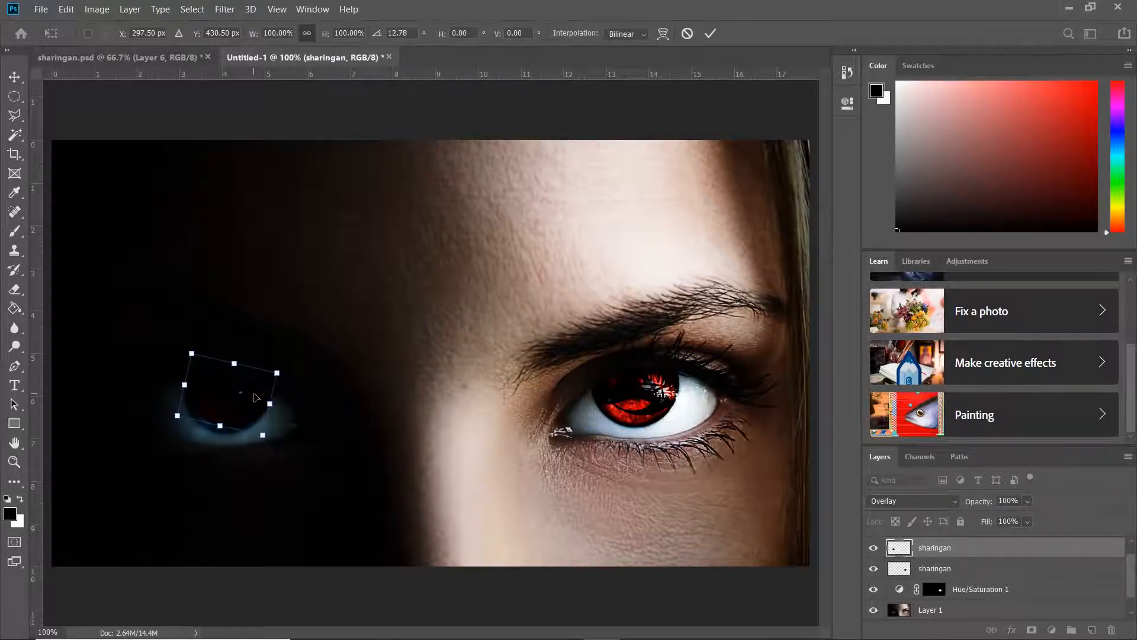
{"action": "key", "text": "ctrl+plus"}
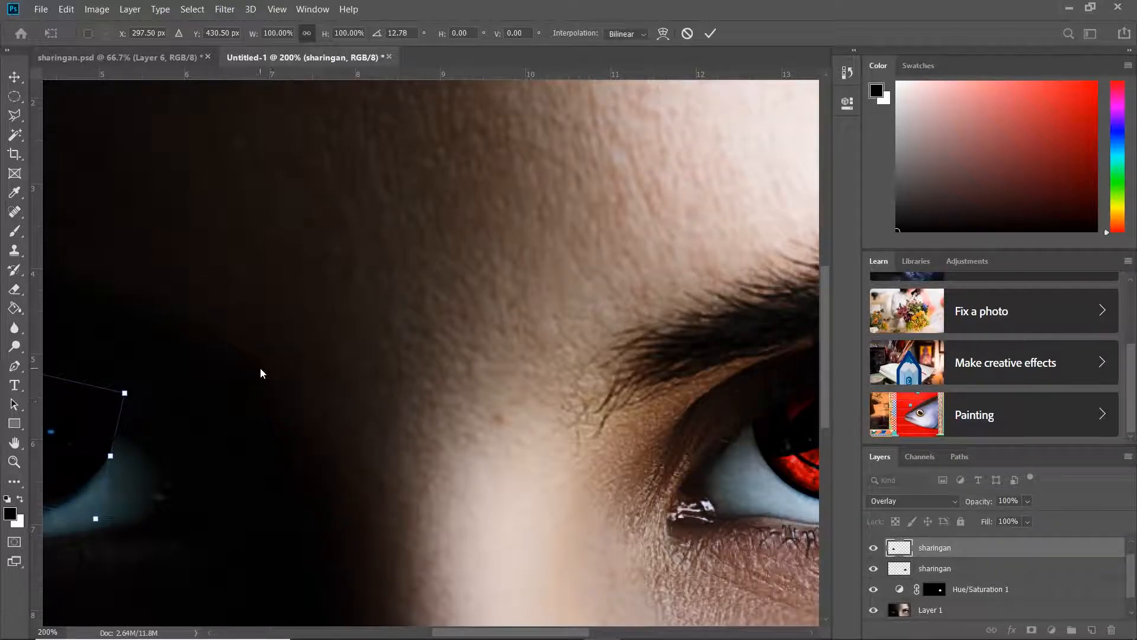
{"action": "left_click", "coordinate": [707, 38]}
{"action": "key", "text": "space"}
{"action": "left_click_drag", "start_coordinate": [204, 381], "coordinate": [419, 330]}
{"action": "left_click_drag", "start_coordinate": [305, 353], "coordinate": [411, 337]}
{"action": "key", "text": "Return"}
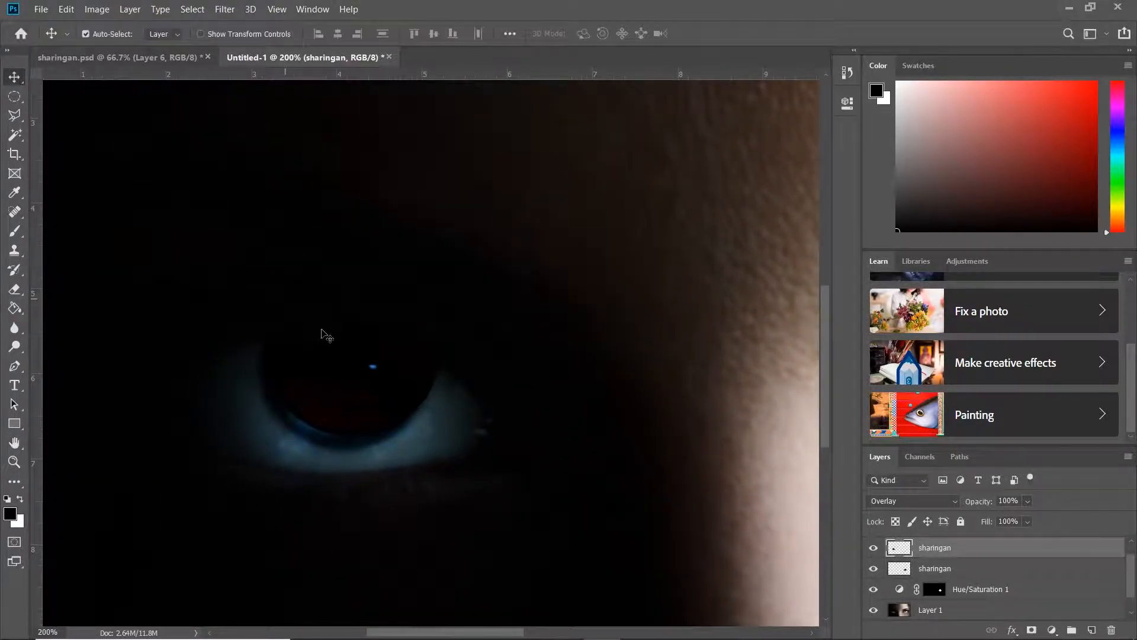
Nudge the sharingan copy slightly lower onto the shadowed iris and check both eyes.
{"action": "left_click_drag", "start_coordinate": [351, 382], "coordinate": [347, 392]}
{"action": "key", "text": "ctrl+minus"}
{"action": "key", "text": "ctrl+minus"}
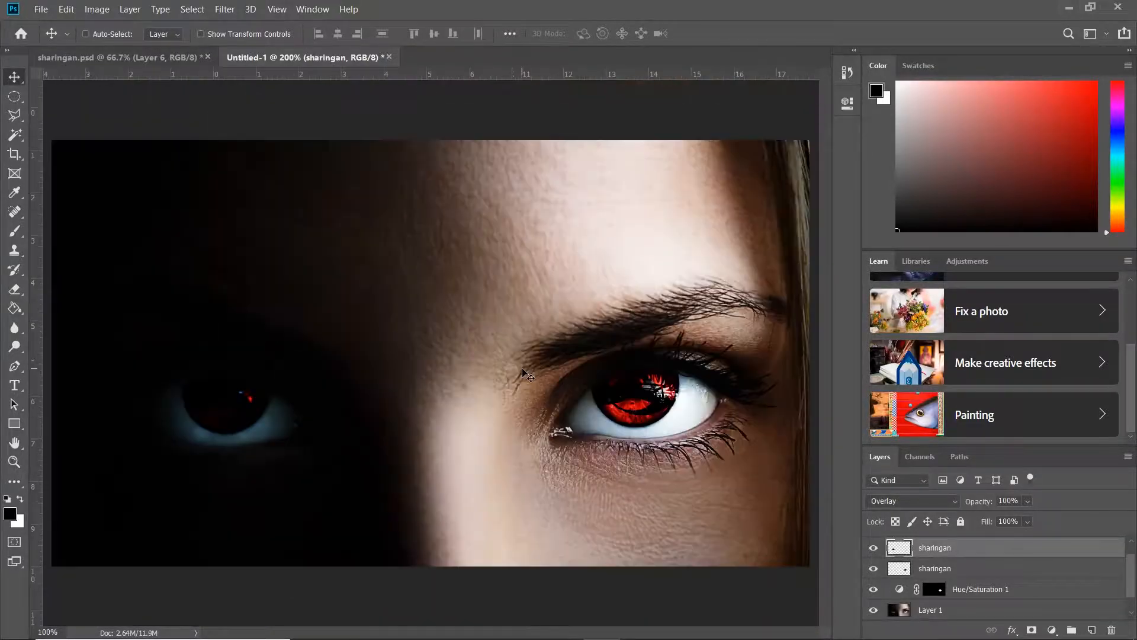
{"action": "key", "text": "ctrl+plus"}
{"action": "key", "text": "ctrl+plus"}
{"action": "key", "text": "space"}
{"action": "left_click_drag", "start_coordinate": [643, 394], "coordinate": [296, 325]}
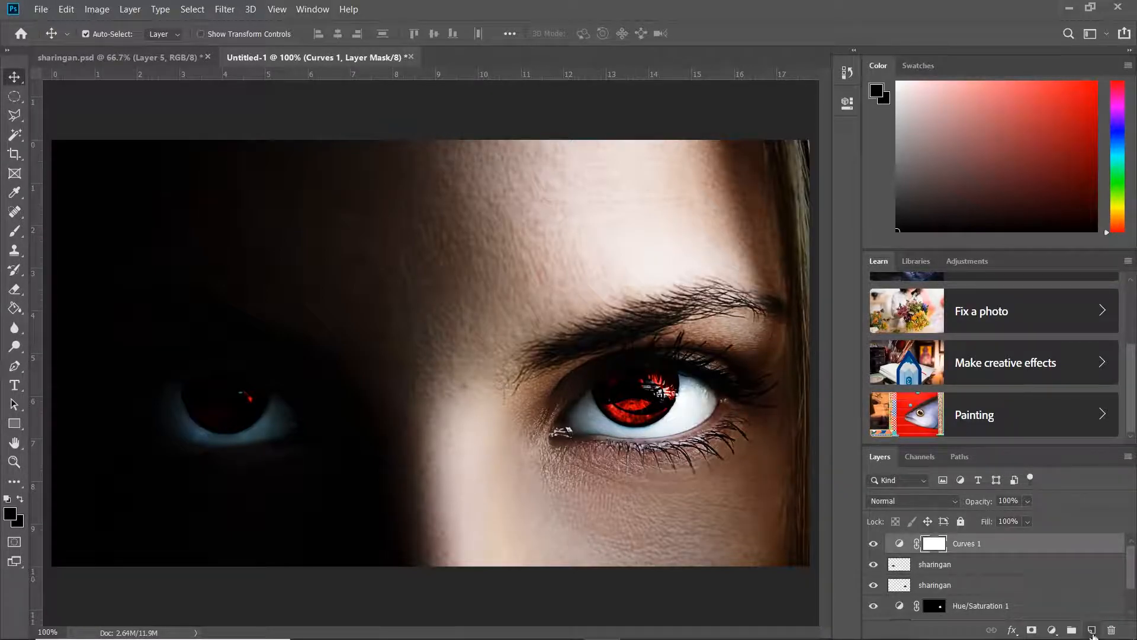
Add a new empty layer above Curves 1 and set the soft Brush tool to a size of 600 px.
{"action": "left_click", "coordinate": [1092, 631]}
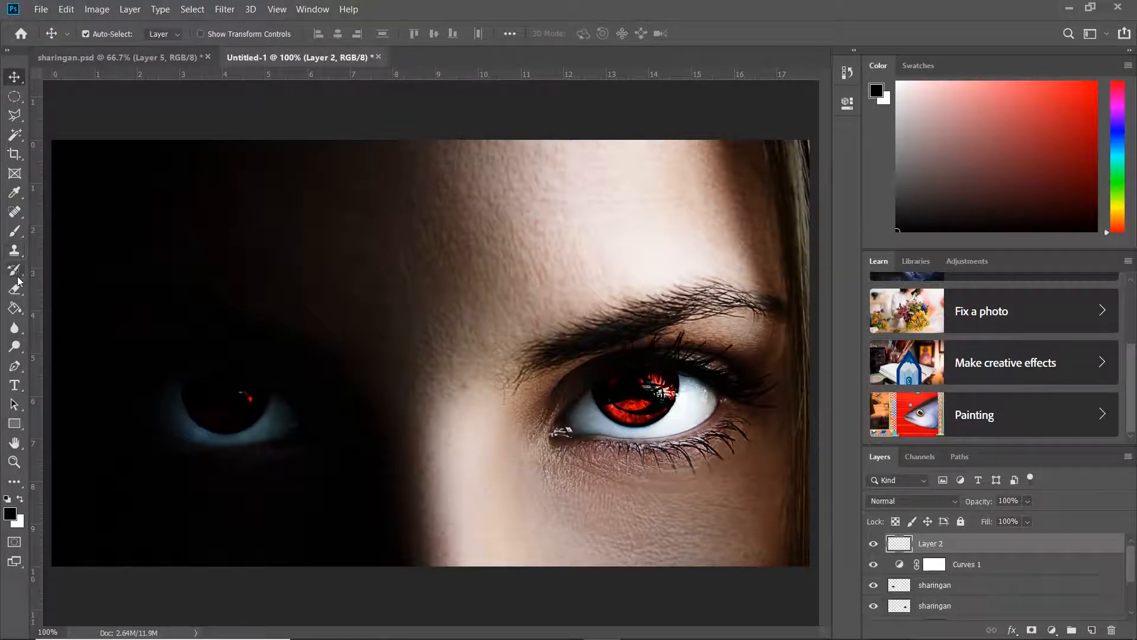
{"action": "left_click", "coordinate": [14, 230]}
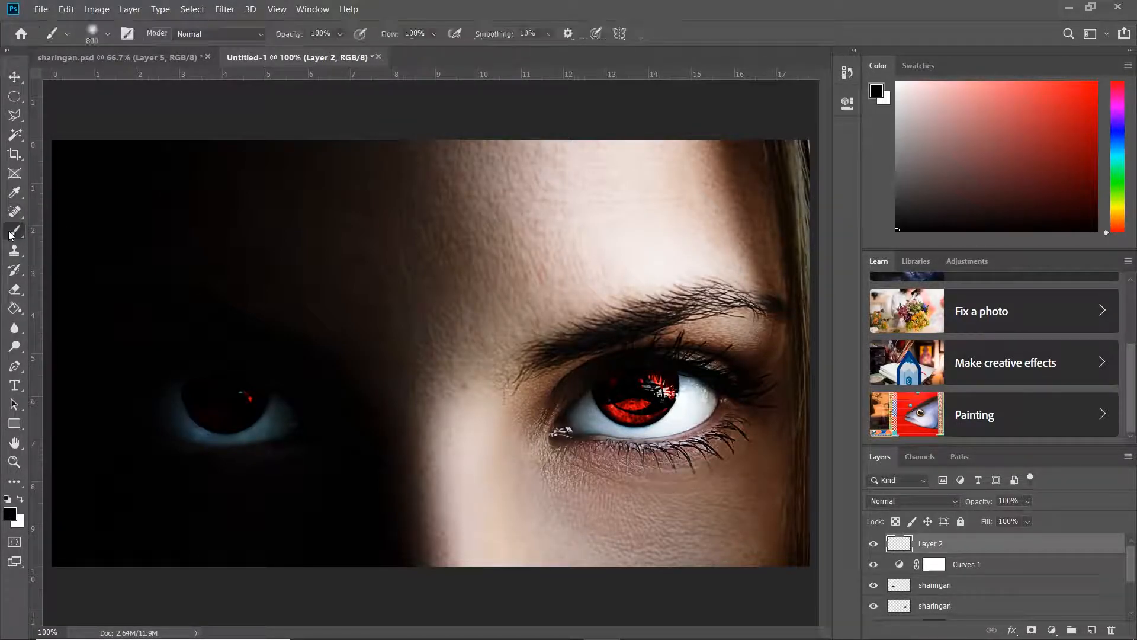
{"action": "left_click", "coordinate": [95, 34]}
{"action": "left_click", "coordinate": [95, 34]}
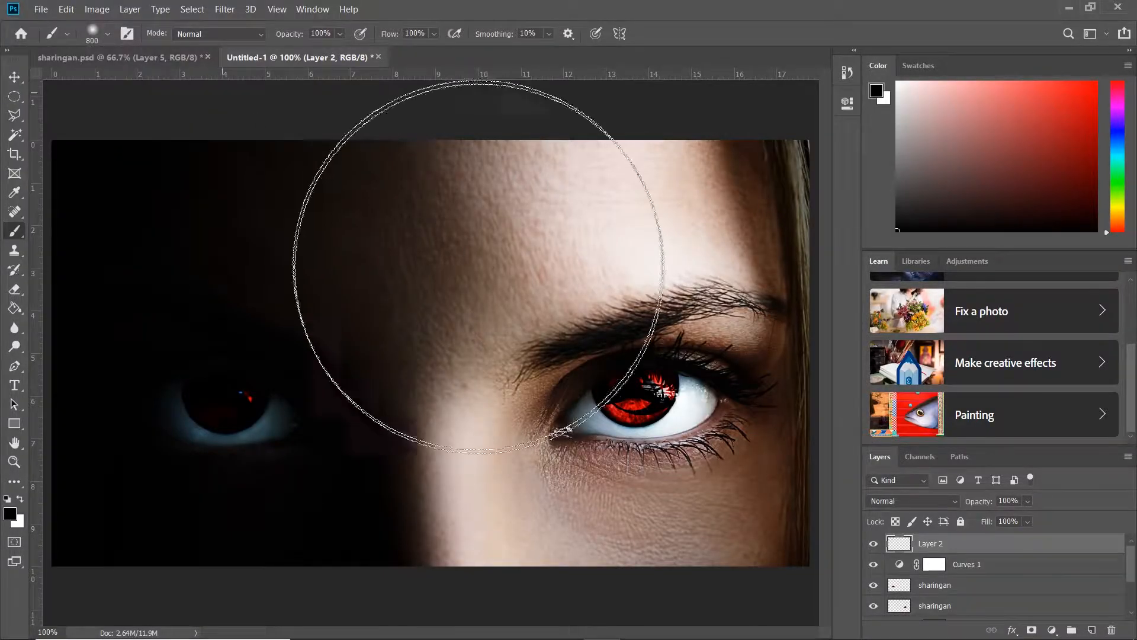
{"action": "left_click", "coordinate": [109, 37]}
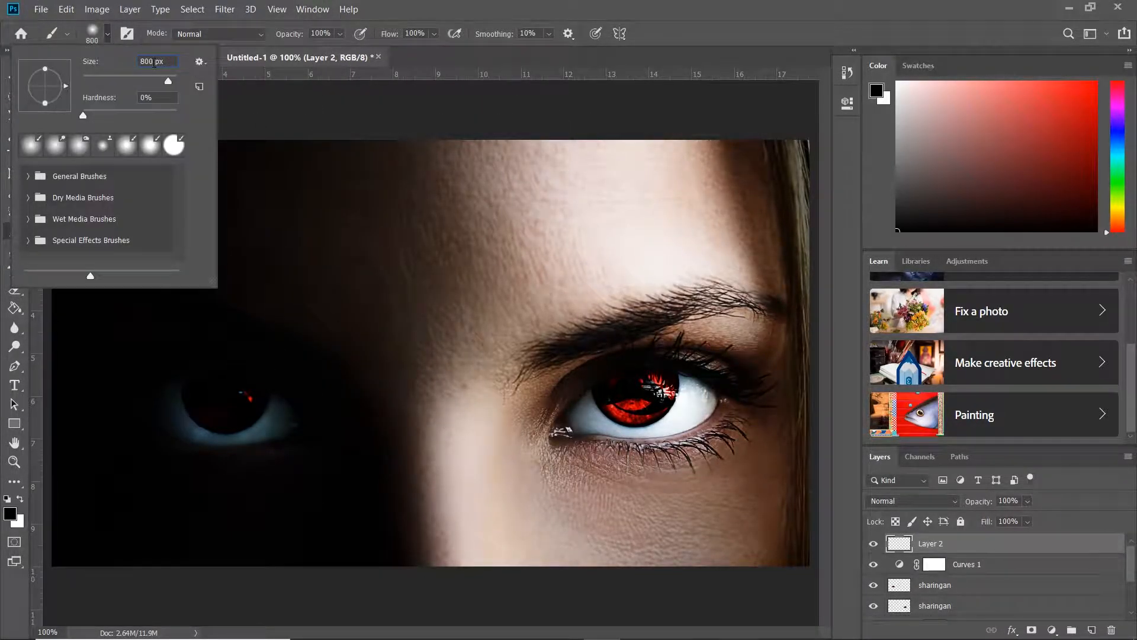
{"action": "type", "text": "600"}
{"action": "key", "text": "Return"}
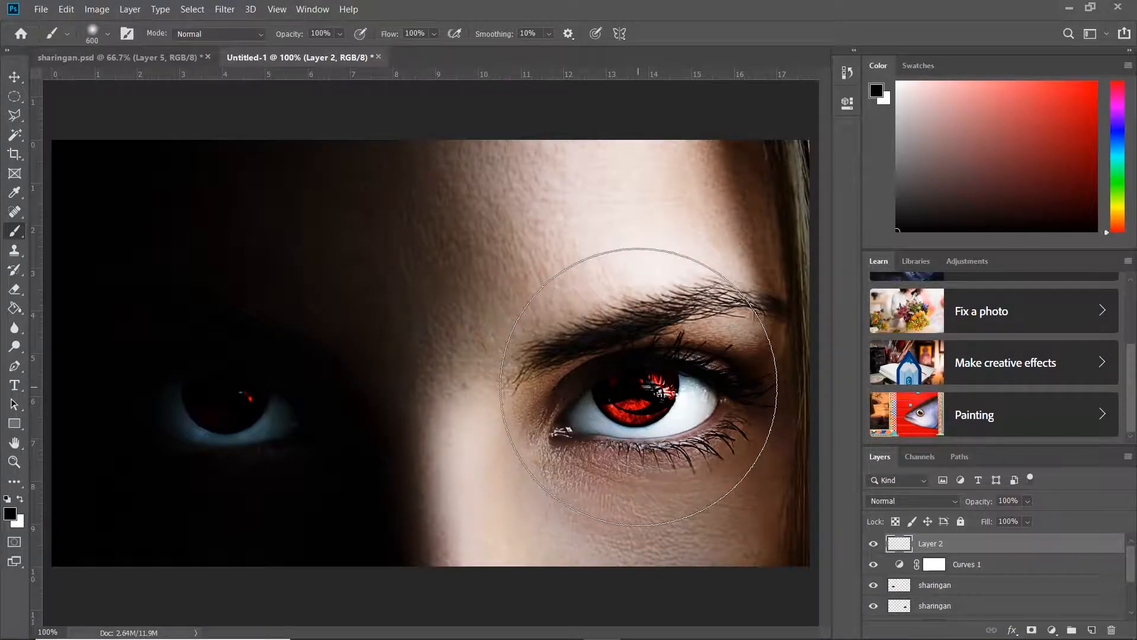
Set the foreground color to red, ff0000.
{"action": "left_click", "coordinate": [11, 514]}
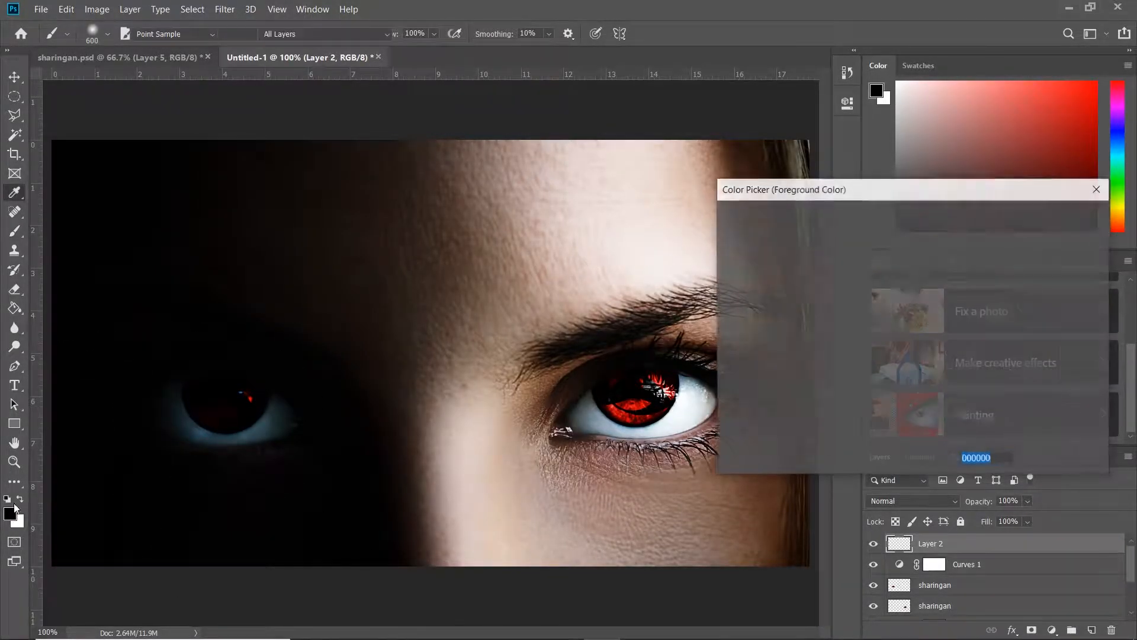
{"action": "type", "text": "ff0000"}
{"action": "left_click", "coordinate": [1058, 218]}
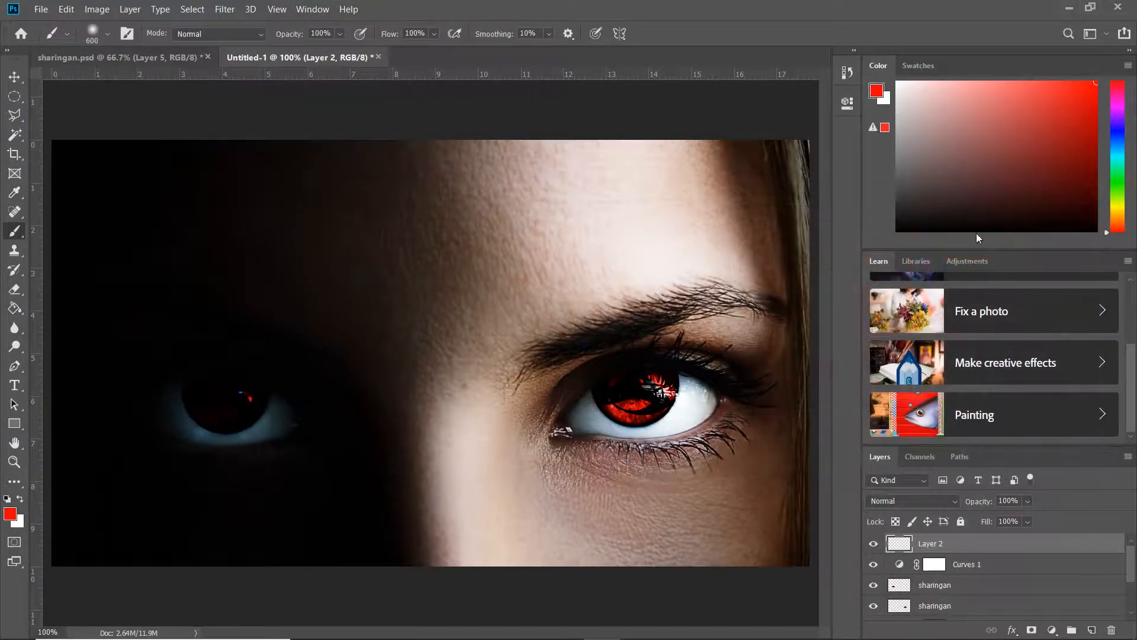
Try single soft red brush dabs centred on the lit eye's iris, undoing each one.
{"action": "left_click", "coordinate": [643, 379]}
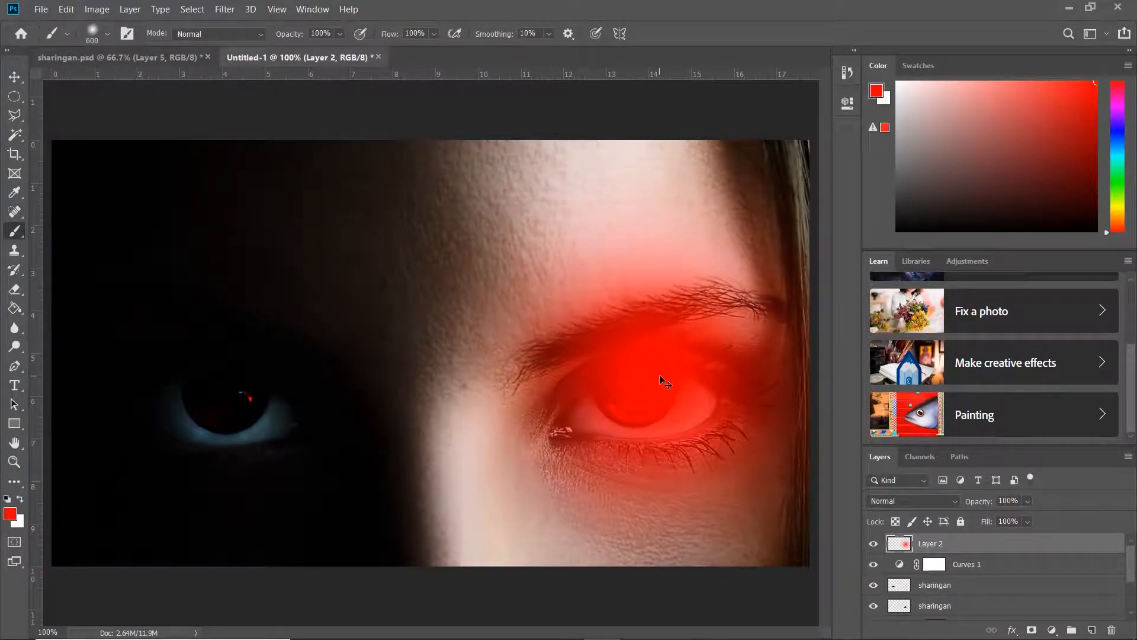
{"action": "key", "text": "ctrl+z"}
{"action": "left_click", "coordinate": [639, 380]}
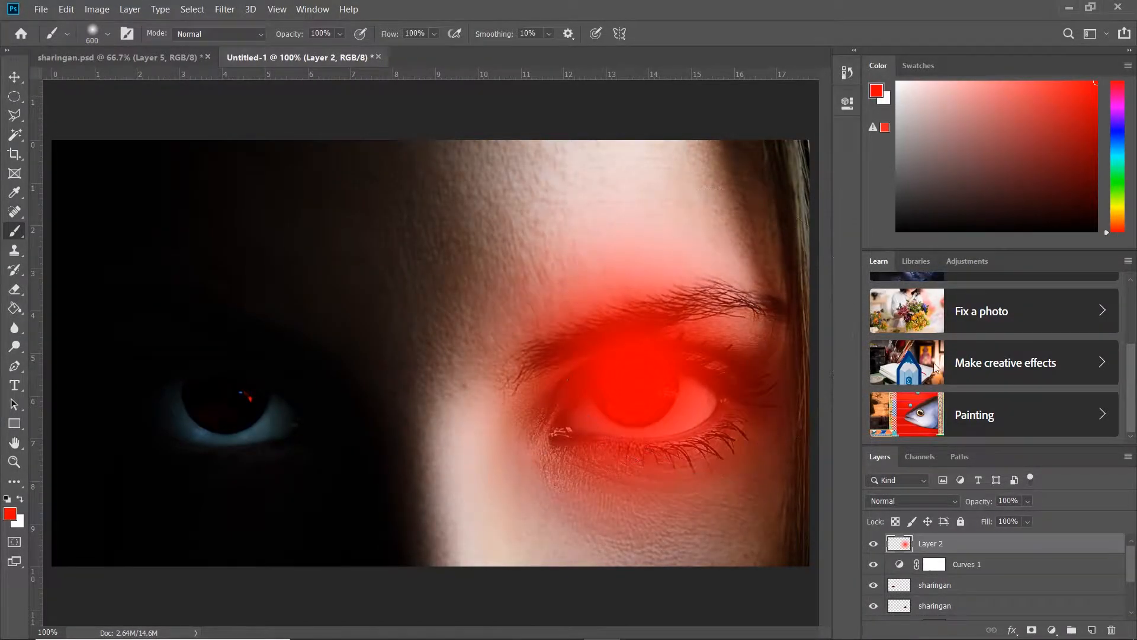
{"action": "key", "text": "ctrl+z"}
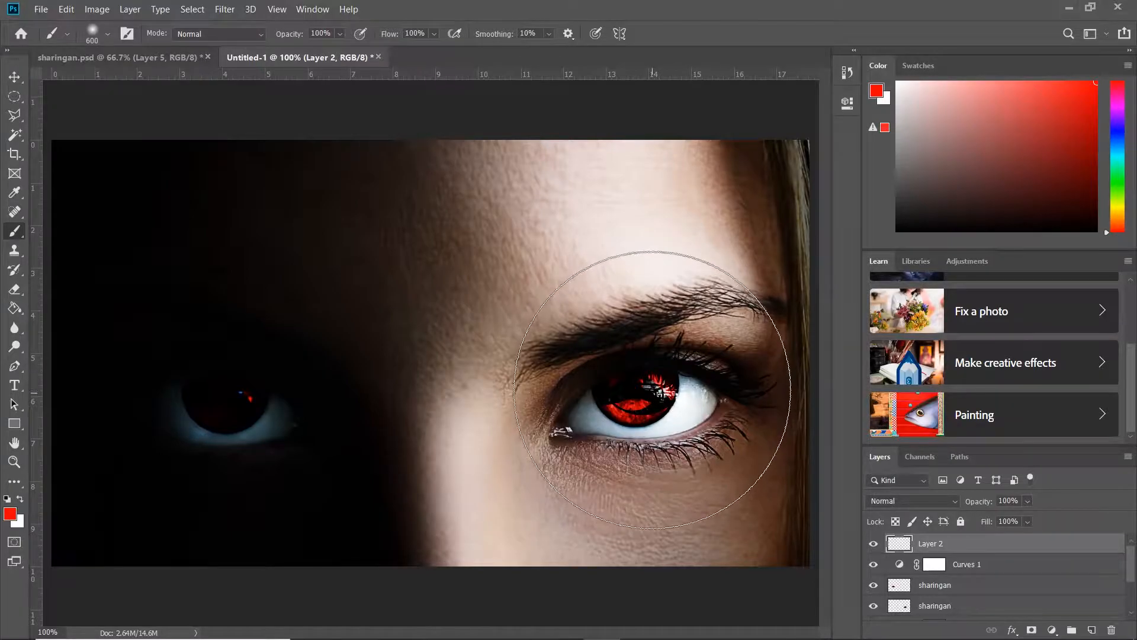
Dab the soft red brush once over the lit eye's iris and set Layer 2's opacity to 20%.
{"action": "left_click", "coordinate": [639, 385]}
{"action": "left_click", "coordinate": [1007, 501]}
{"action": "type", "text": "20"}
{"action": "key", "text": "Return"}
{"action": "key", "text": "v"}
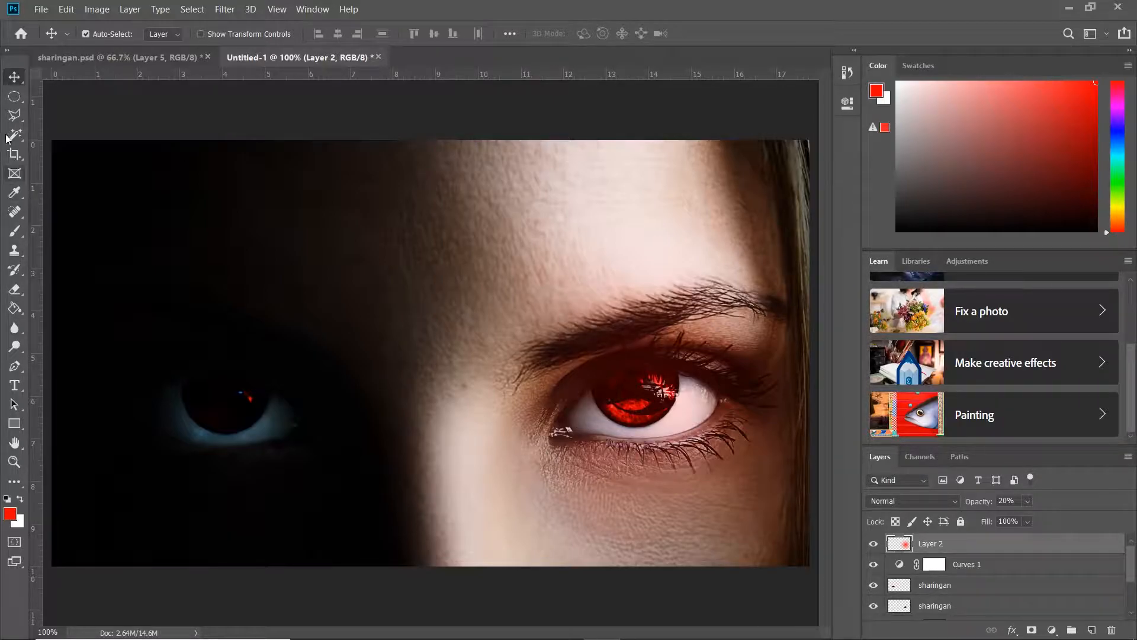
Outline the lit eye and its eyebrow with a five-point Polygonal Lasso selection and invert the selection.
{"action": "left_click", "coordinate": [15, 114]}
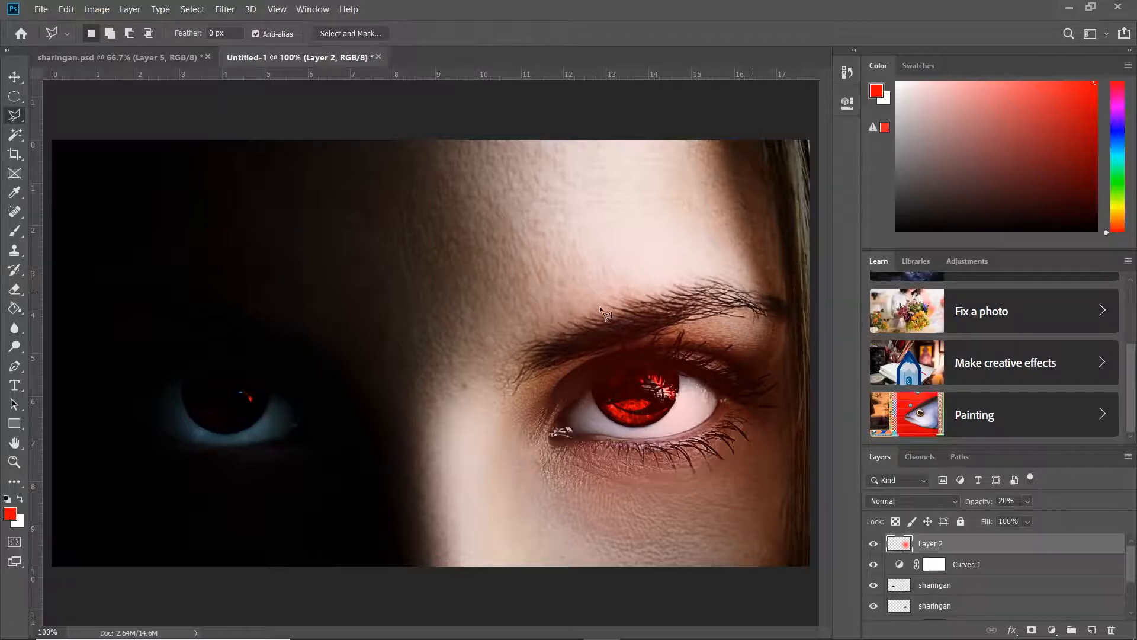
{"action": "left_click", "coordinate": [668, 277]}
{"action": "left_click", "coordinate": [420, 325]}
{"action": "left_click", "coordinate": [507, 492]}
{"action": "left_click", "coordinate": [769, 482]}
{"action": "left_click", "coordinate": [800, 339]}
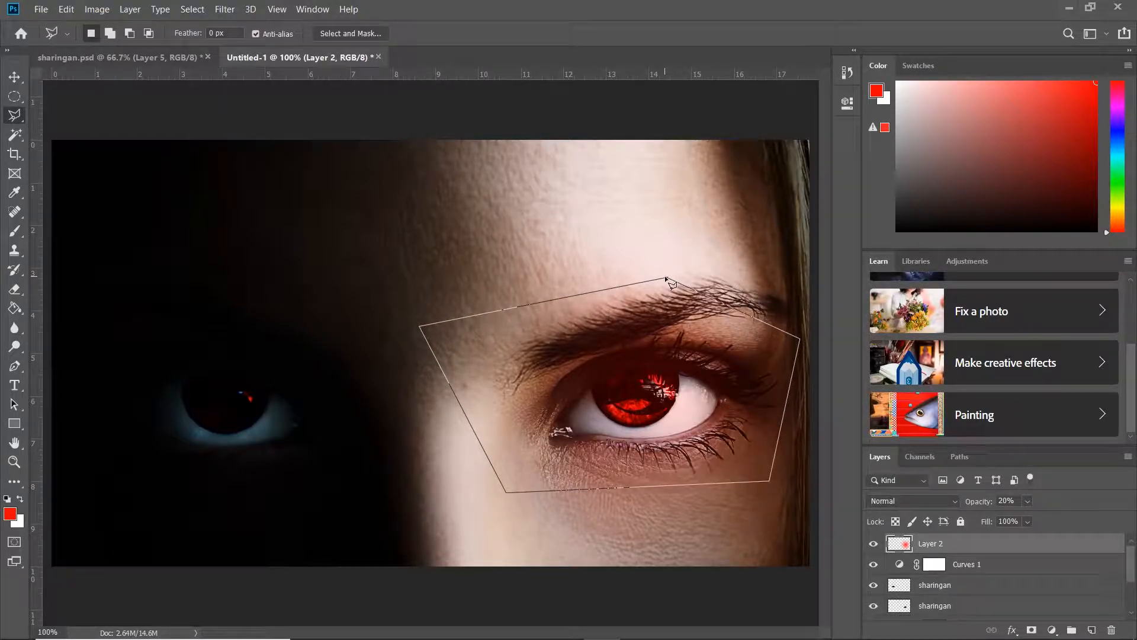
{"action": "left_click", "coordinate": [665, 278]}
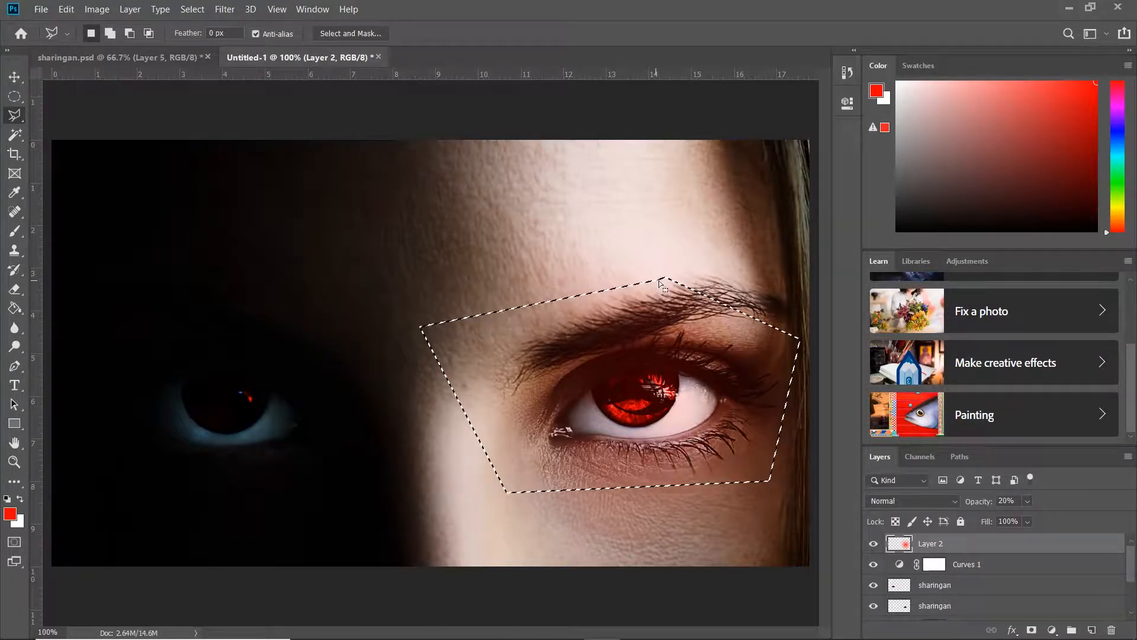
{"action": "right_click", "coordinate": [639, 314]}
{"action": "left_click", "coordinate": [670, 332]}
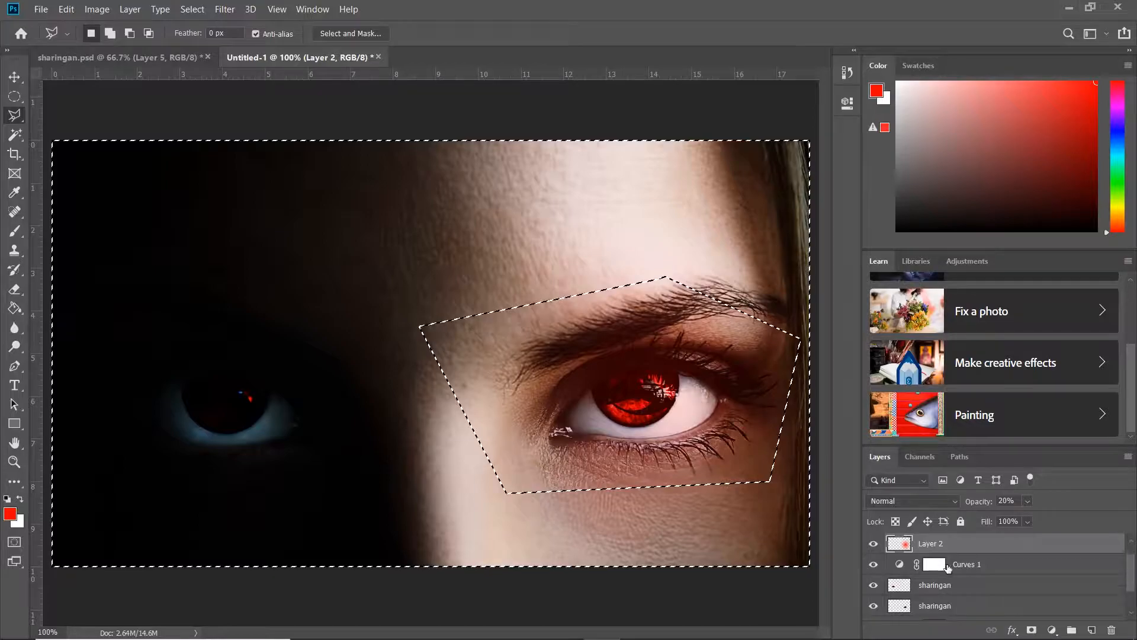
Apply a Gaussian Blur with a 2.4-pixel radius to the selected area of Layer 1, deselect, and check the image.
{"action": "scroll", "coordinate": [951, 567], "scroll_direction": "down", "scroll_amount": 3}
{"action": "left_click", "coordinate": [938, 588]}
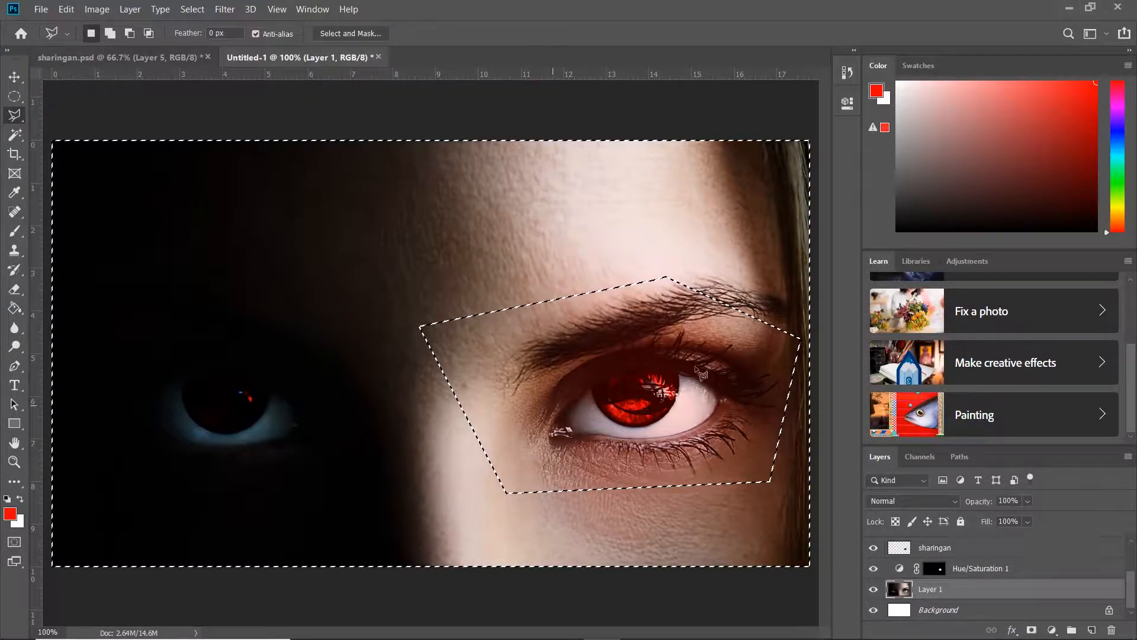
{"action": "left_click", "coordinate": [225, 10]}
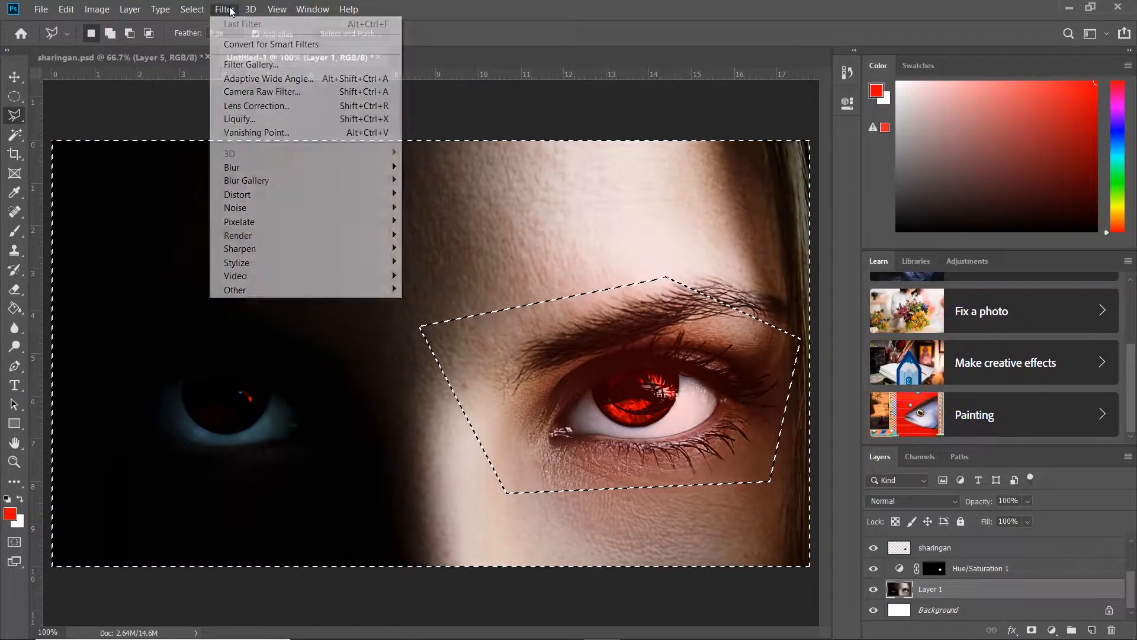
{"action": "mouse_move", "coordinate": [329, 172]}
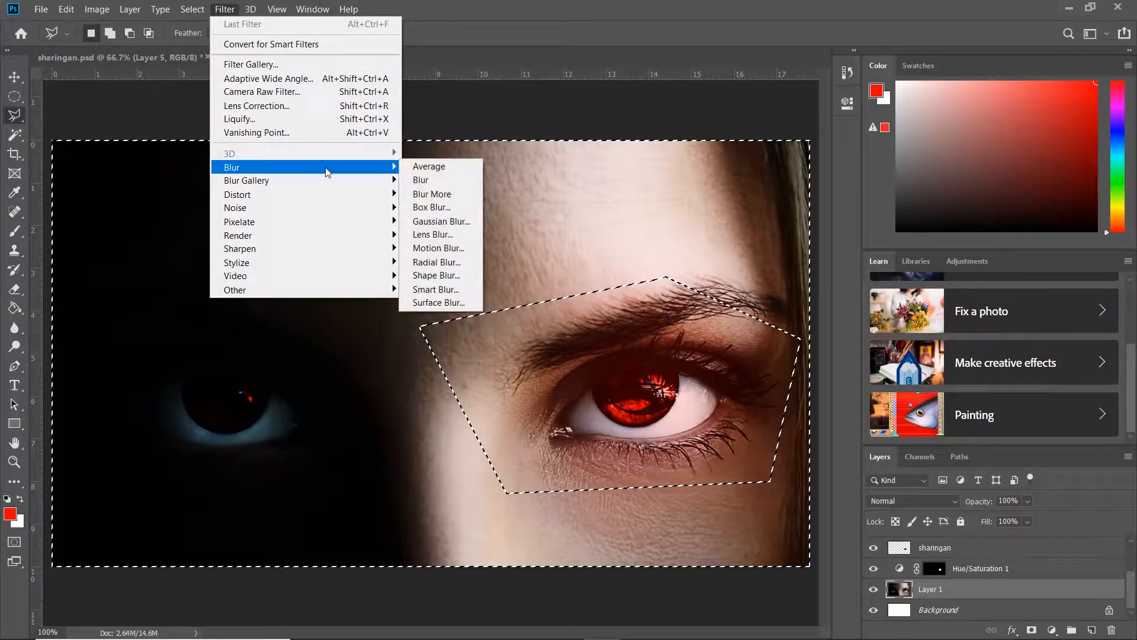
{"action": "left_click", "coordinate": [431, 223]}
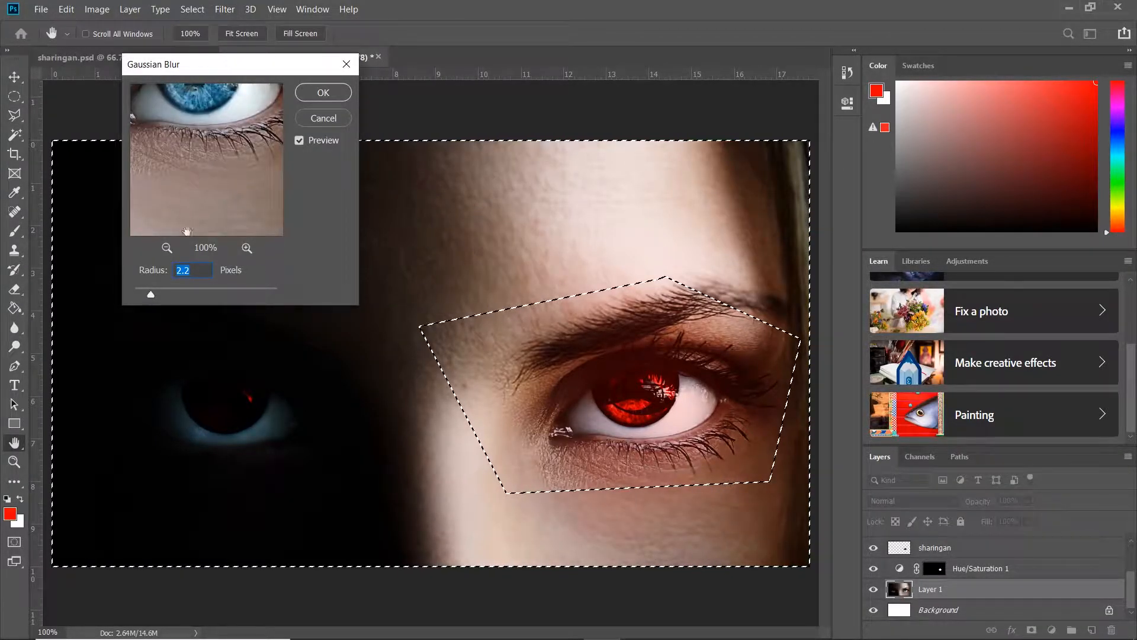
{"action": "mouse_move", "coordinate": [151, 292]}
{"action": "left_mouse_down"}
{"action": "mouse_move", "coordinate": [209, 292]}
{"action": "mouse_move", "coordinate": [152, 294]}
{"action": "left_mouse_up"}
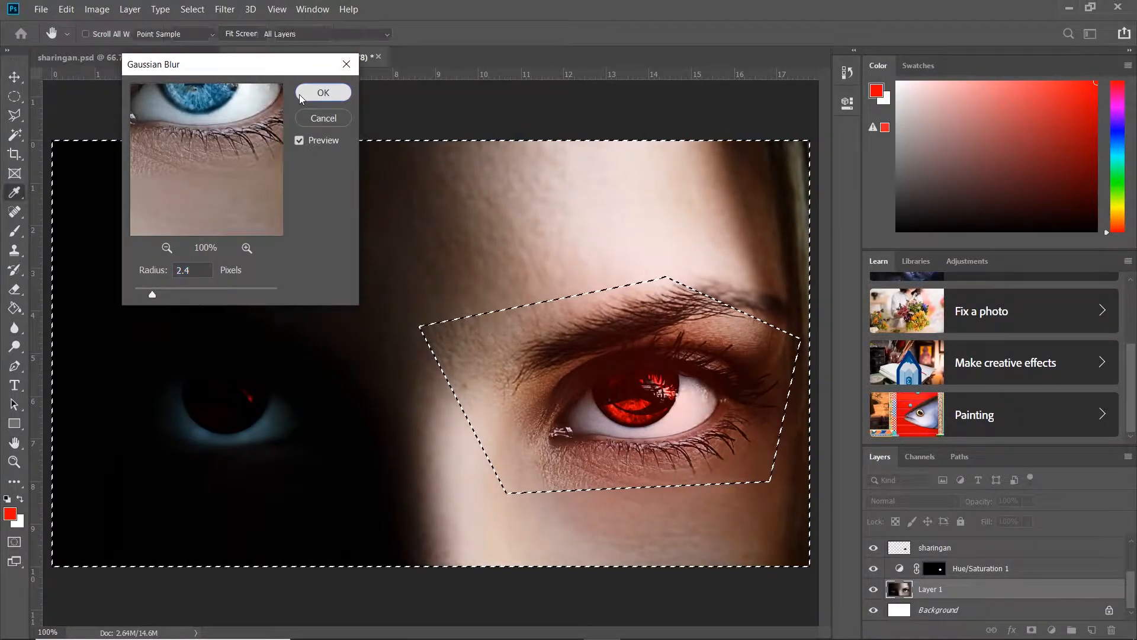
{"action": "left_click", "coordinate": [320, 92]}
{"action": "key", "text": "ctrl+d"}
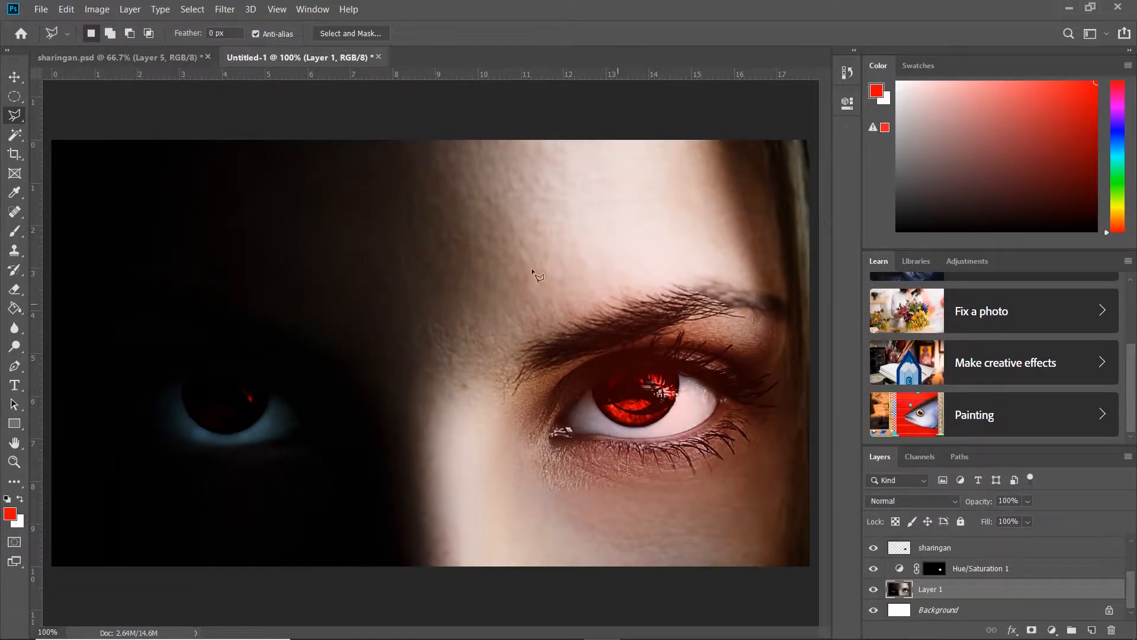
{"action": "key", "text": "ctrl+minus"}
{"action": "key", "text": "ctrl+plus"}
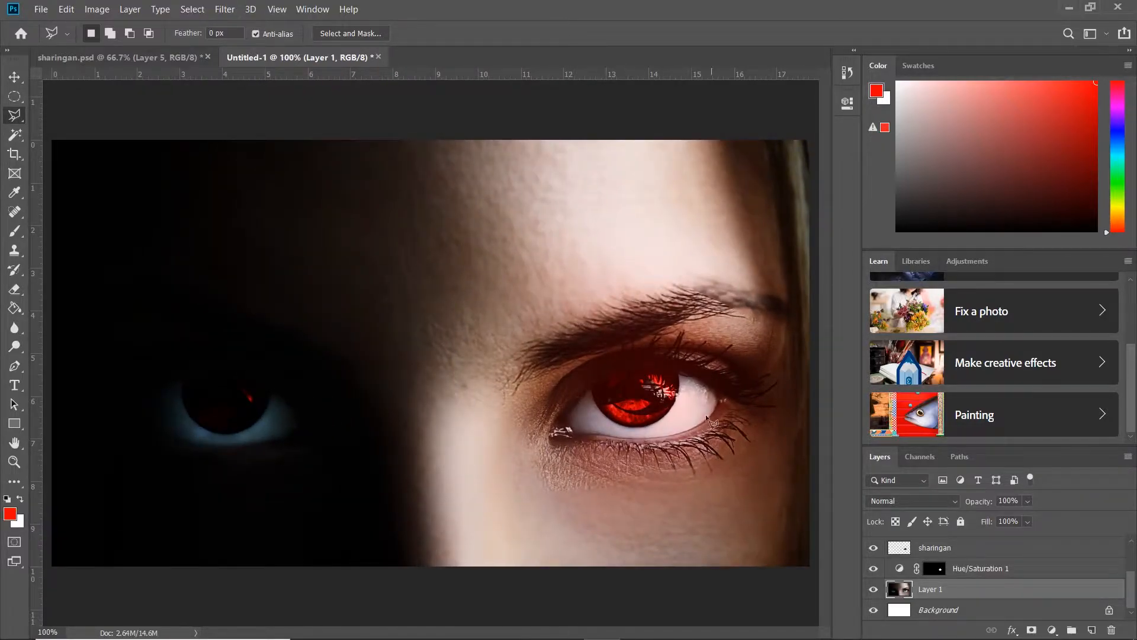